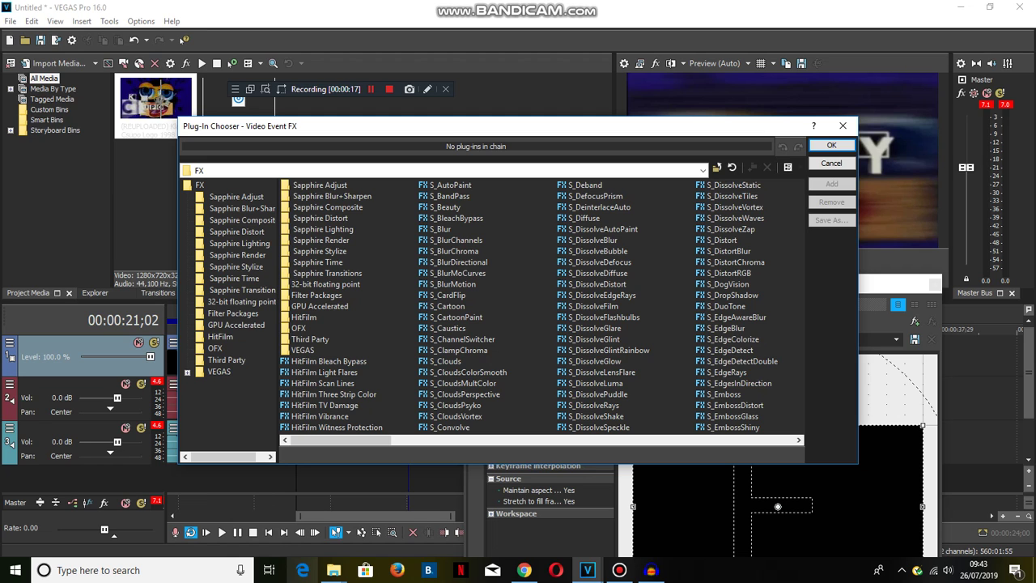
# Add the VEGAS TV Simulator effect to the last video clip and choose its 0.7500 Line Sync preset
pyautogui.hscroll(10, 542, 312)
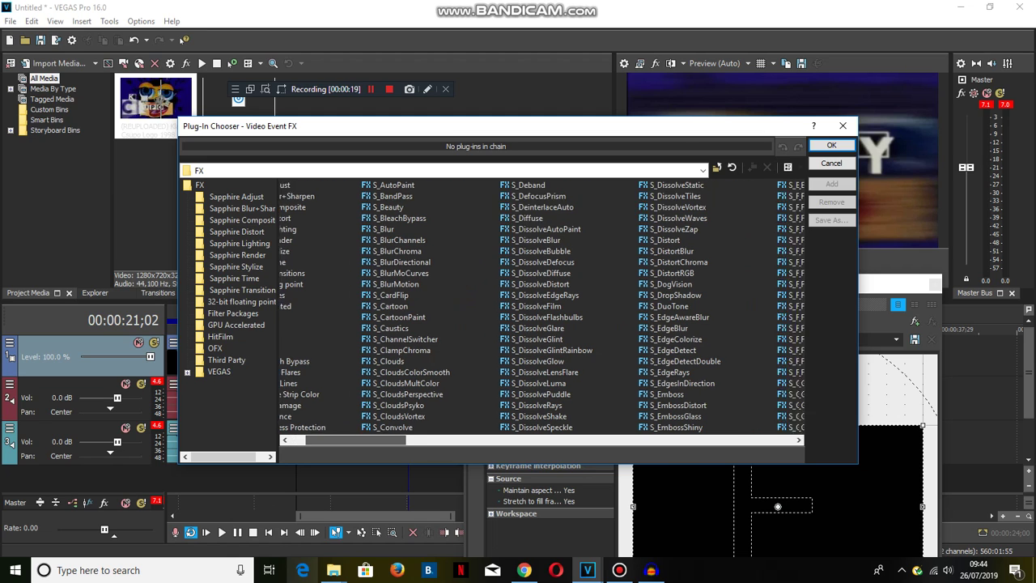
pyautogui.doubleClick(464, 405)
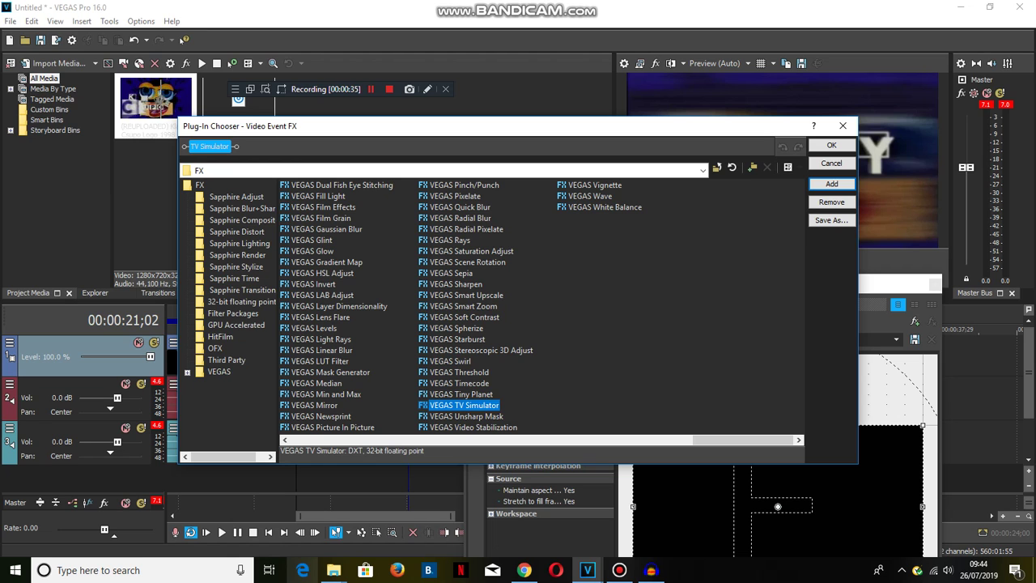
pyautogui.click(832, 145)
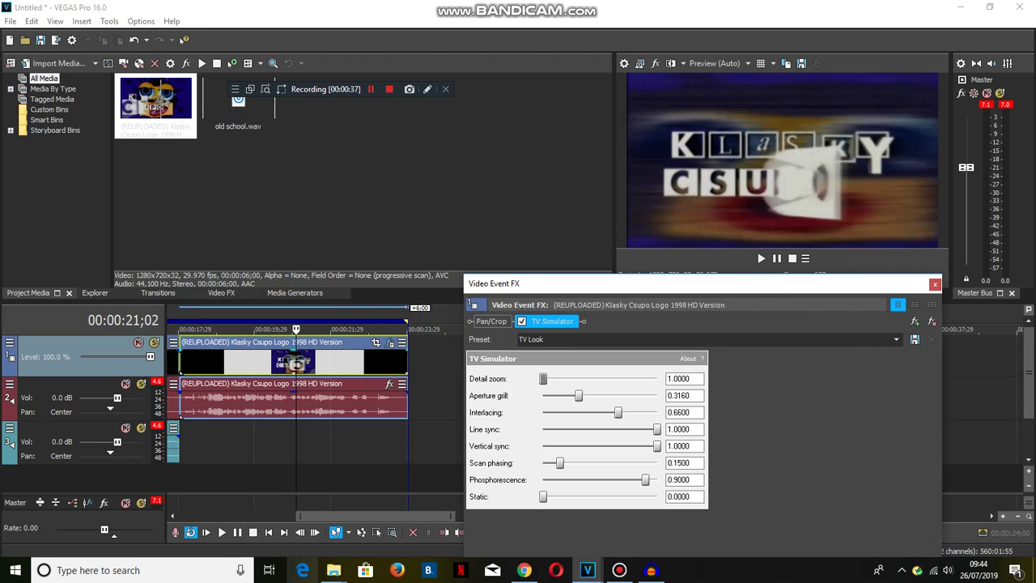
pyautogui.click(896, 339)
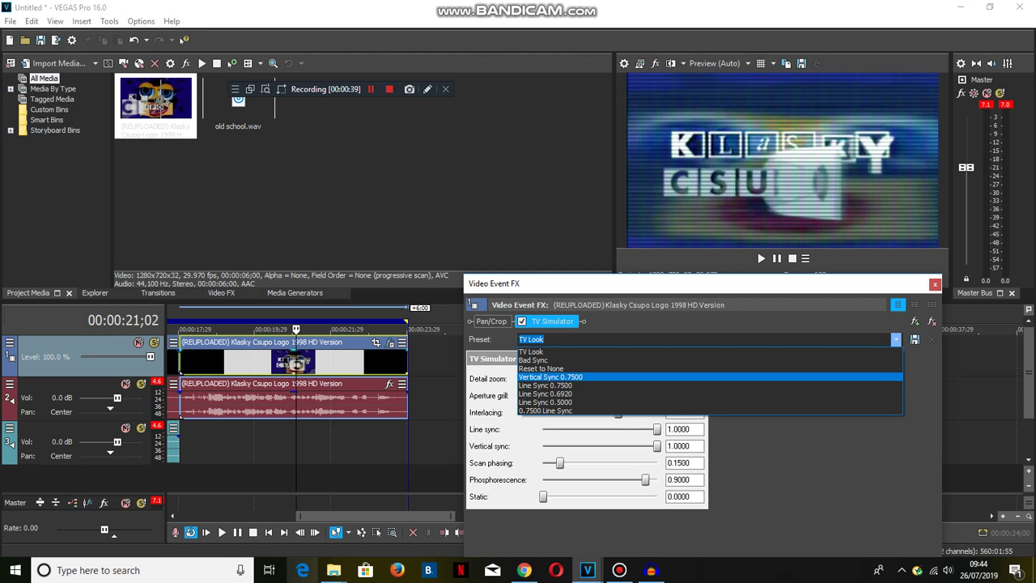
pyautogui.click(544, 411)
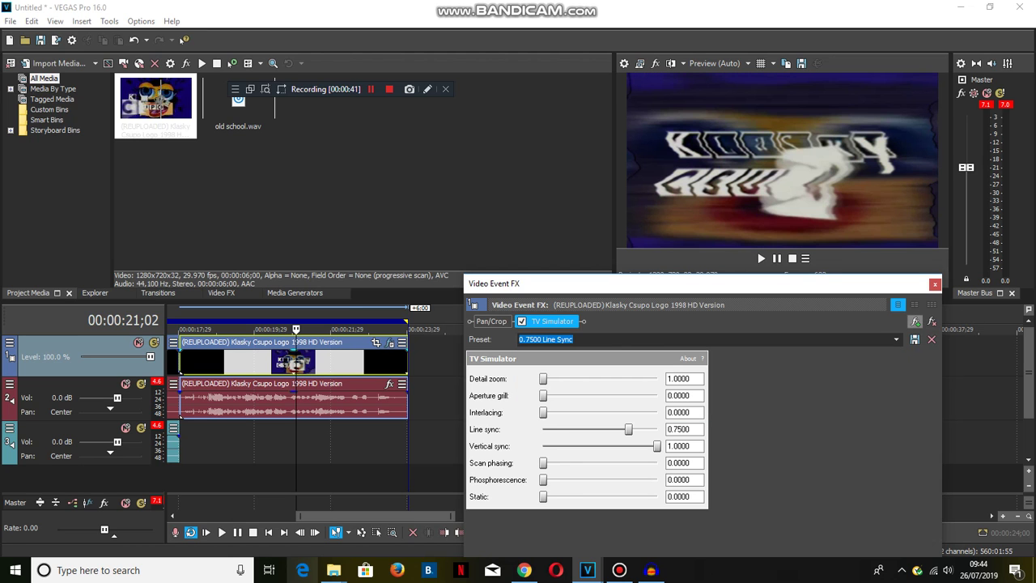
# Add the HitFilm TV Damage effect to the same video clip with a seed of 35 and the (Default) preset
pyautogui.click(898, 305)
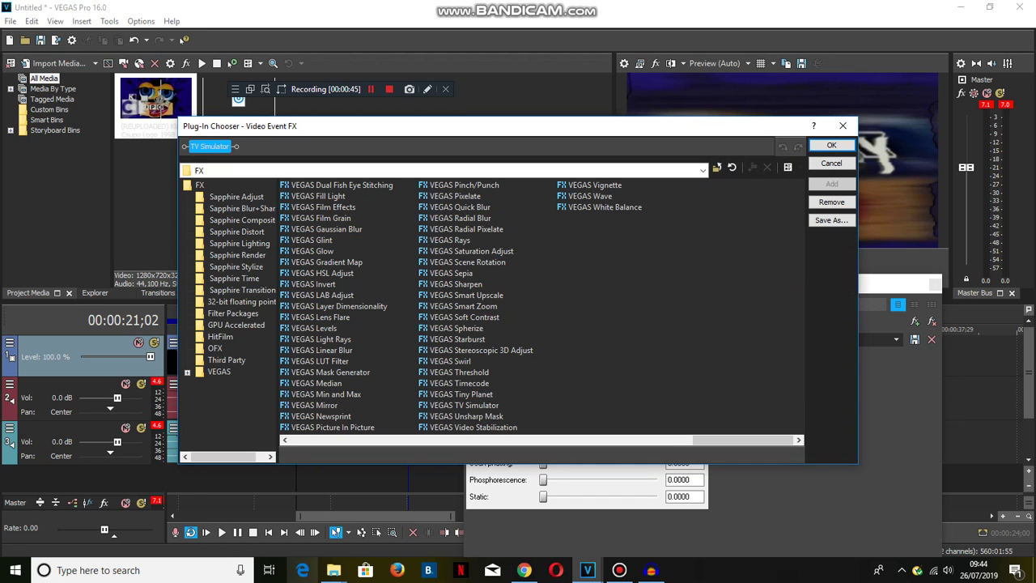
pyautogui.moveTo(745, 440); pyautogui.dragTo(336, 439)
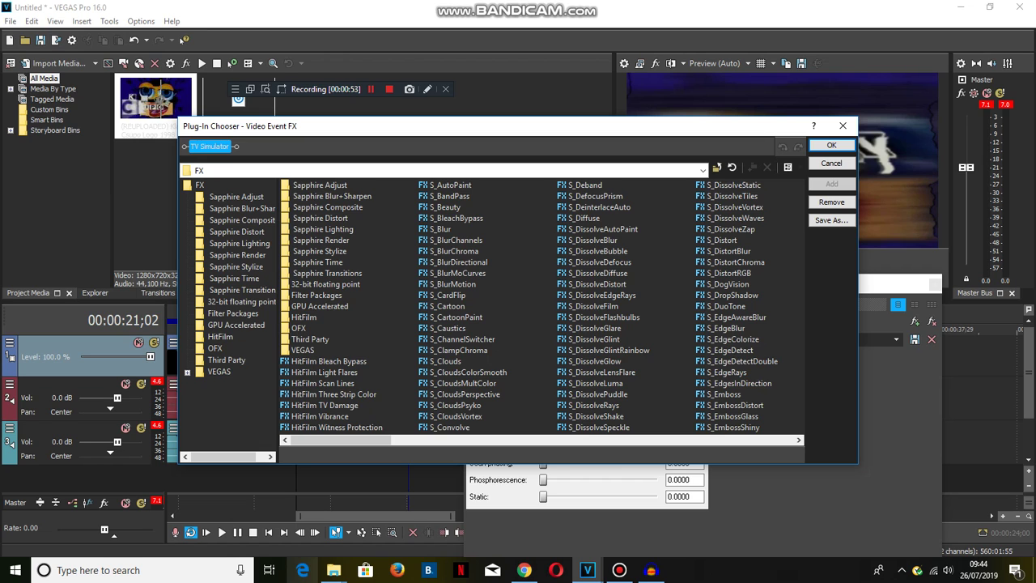
pyautogui.press('Return')
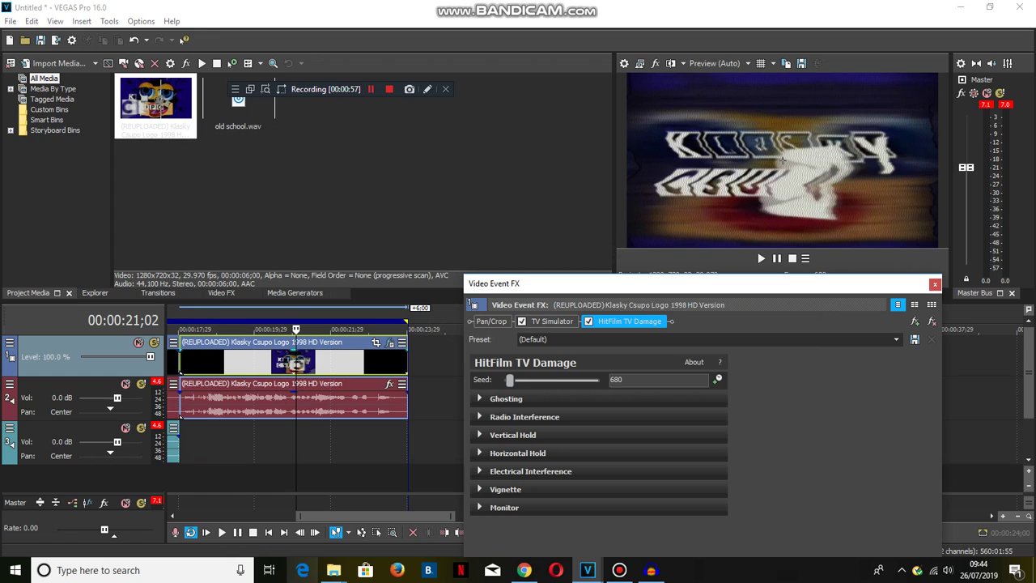
pyautogui.moveTo(520, 380); pyautogui.dragTo(509, 380)
pyautogui.click(896, 340)
pyautogui.click(535, 352)
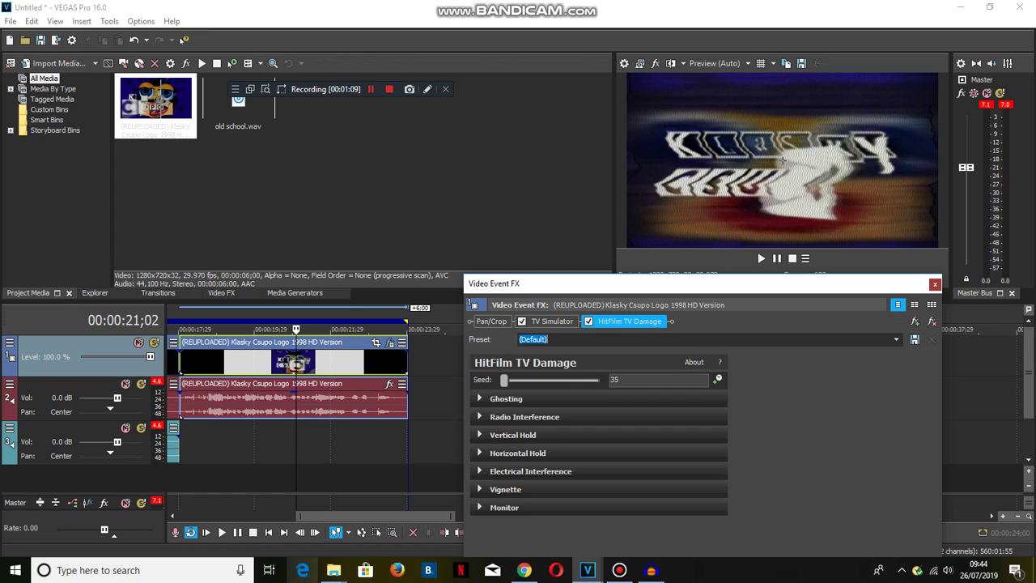
pyautogui.click(935, 284)
# Add Vibrato to the last clip's audio with a zigzag graph alternating between 12 and -12 semitones, and play the project from the start
pyautogui.click(390, 383)
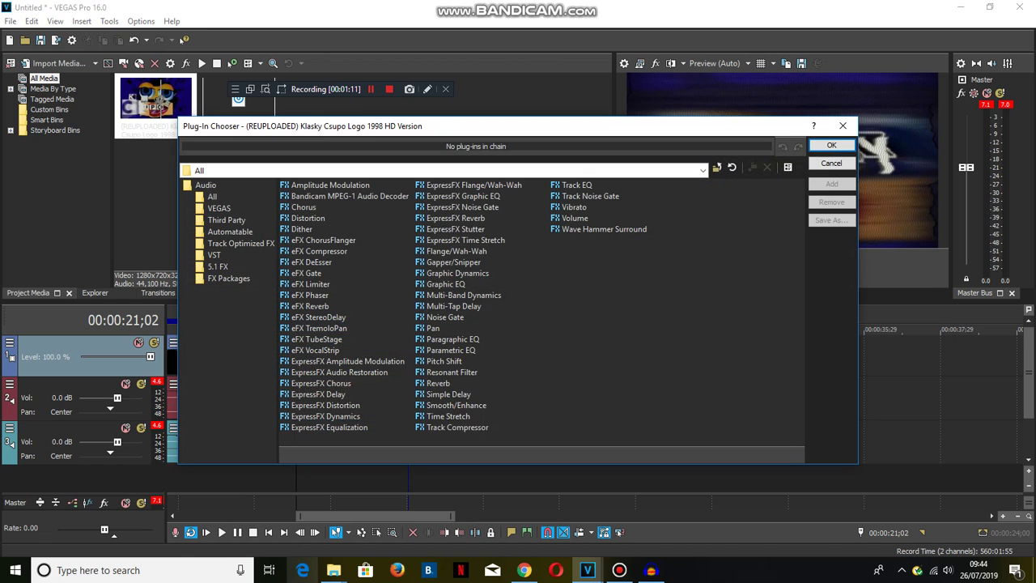
pyautogui.click(574, 207)
pyautogui.doubleClick(574, 208)
pyautogui.click(832, 145)
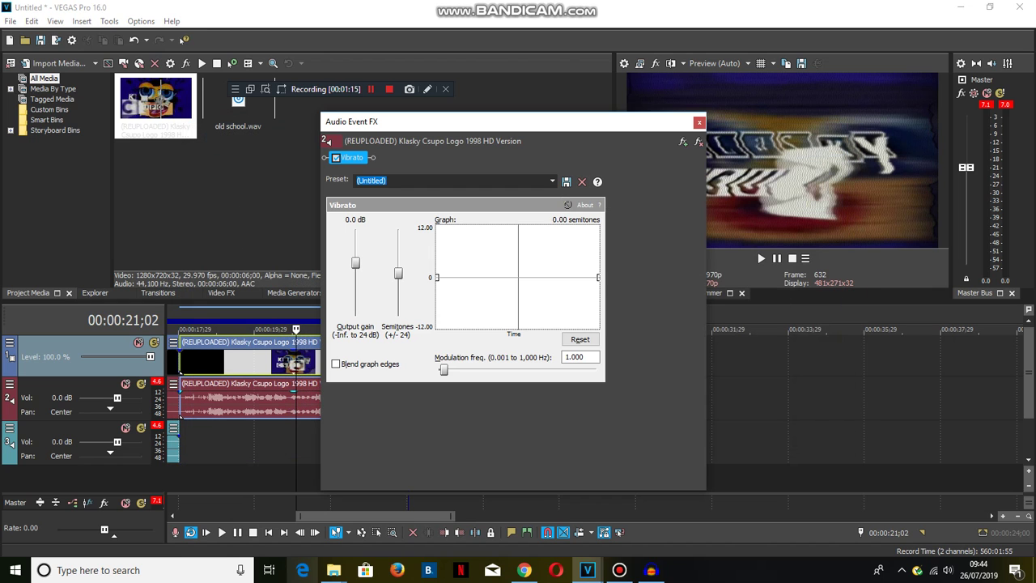
pyautogui.moveTo(458, 267); pyautogui.dragTo(478, 328)
pyautogui.moveTo(534, 305); pyautogui.dragTo(558, 226)
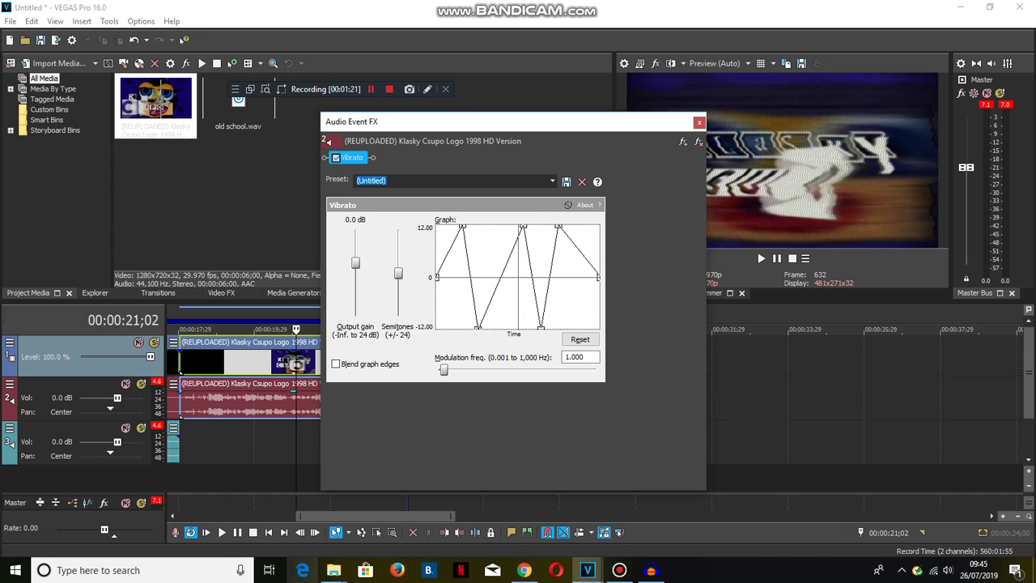
pyautogui.press('Escape')
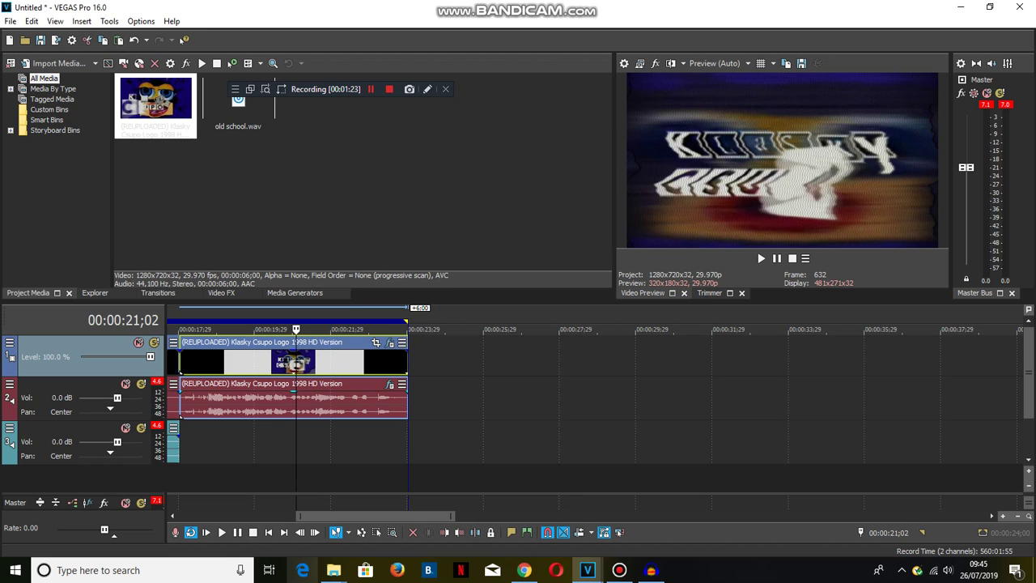
pyautogui.press('Home')
pyautogui.press('space')
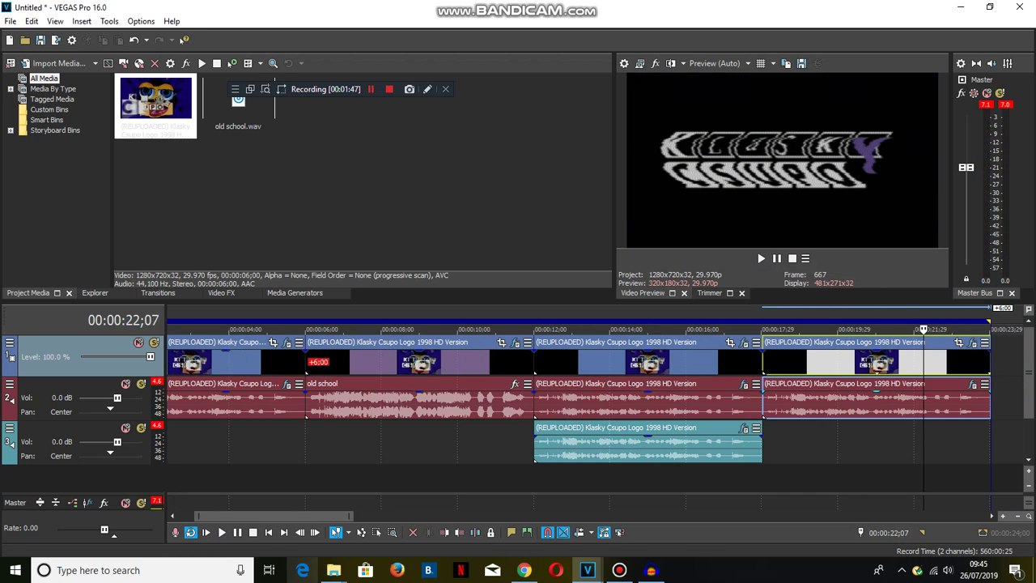
# Append another Klasky Csupo logo clip to the timeline and add the VEGAS TV Simulator, Invert and HSL Adjust effects to its video
pyautogui.moveTo(155, 104); pyautogui.dragTo(332, 361)
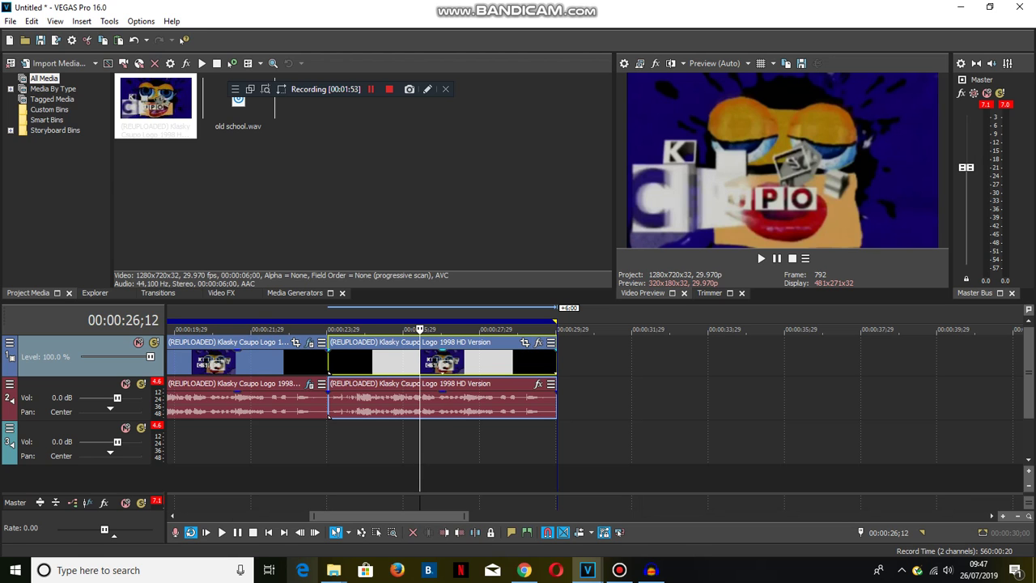
pyautogui.click(538, 341)
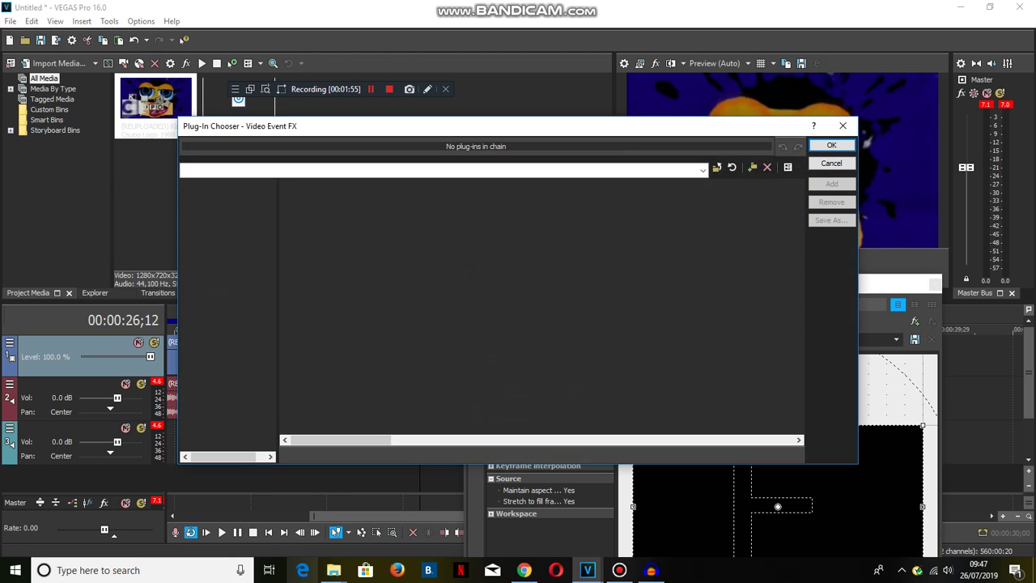
pyautogui.hscroll(10, 541, 308)
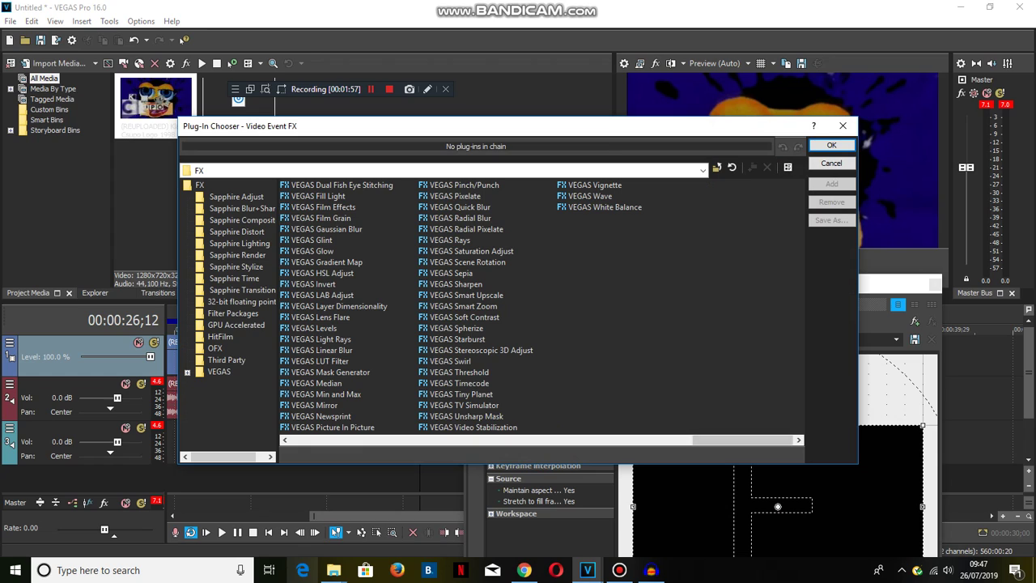
pyautogui.doubleClick(465, 405)
pyautogui.doubleClick(313, 285)
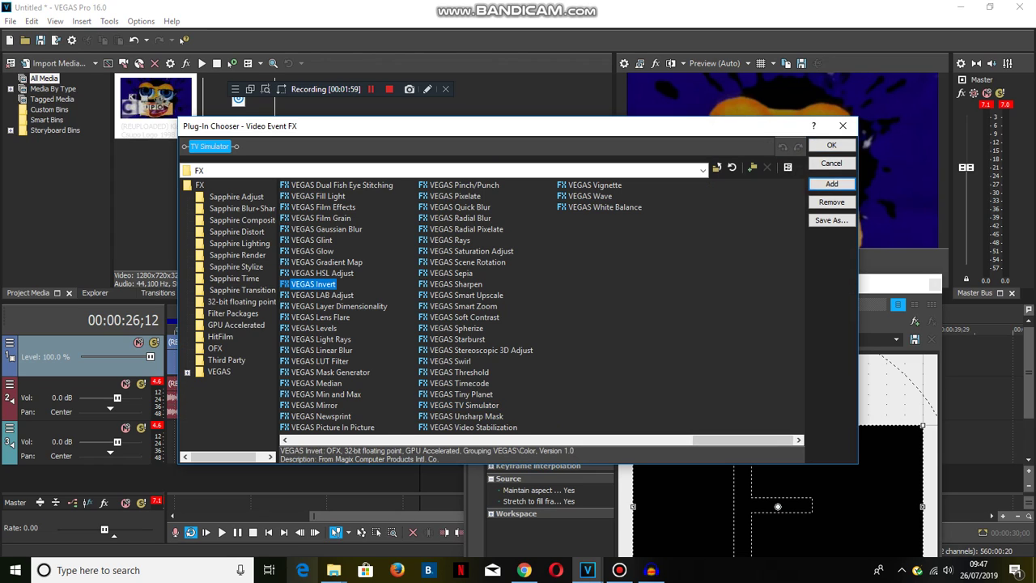
pyautogui.doubleClick(322, 273)
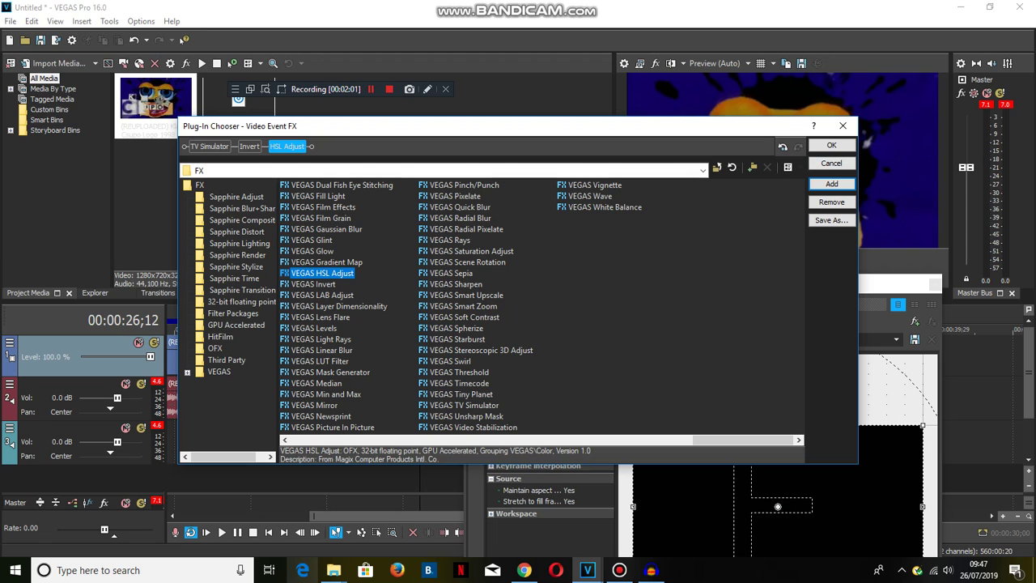
pyautogui.press('Return')
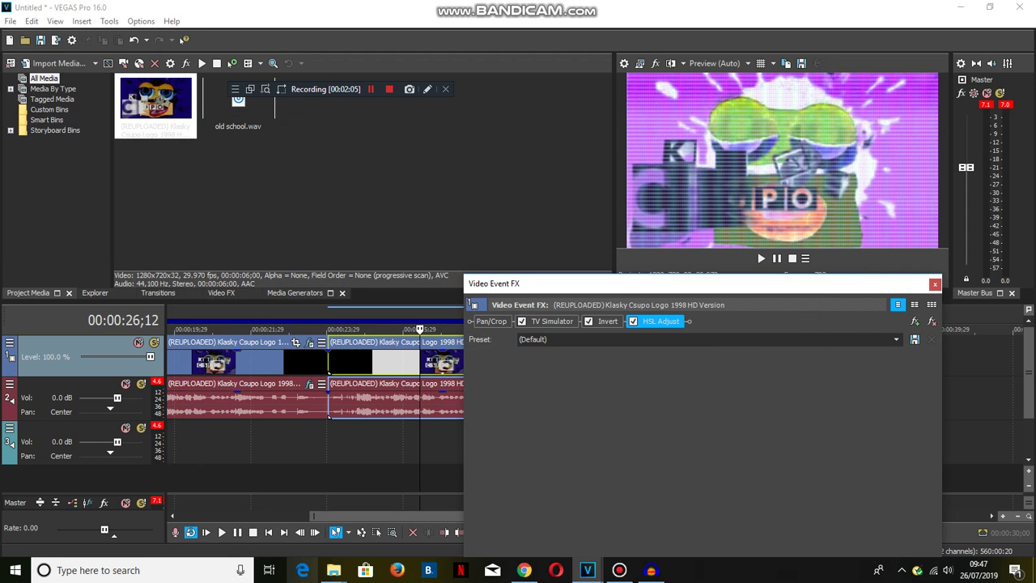
# Set the new clip's TV Simulator effect to the Line Sync 0.5000 preset
pyautogui.click(552, 321)
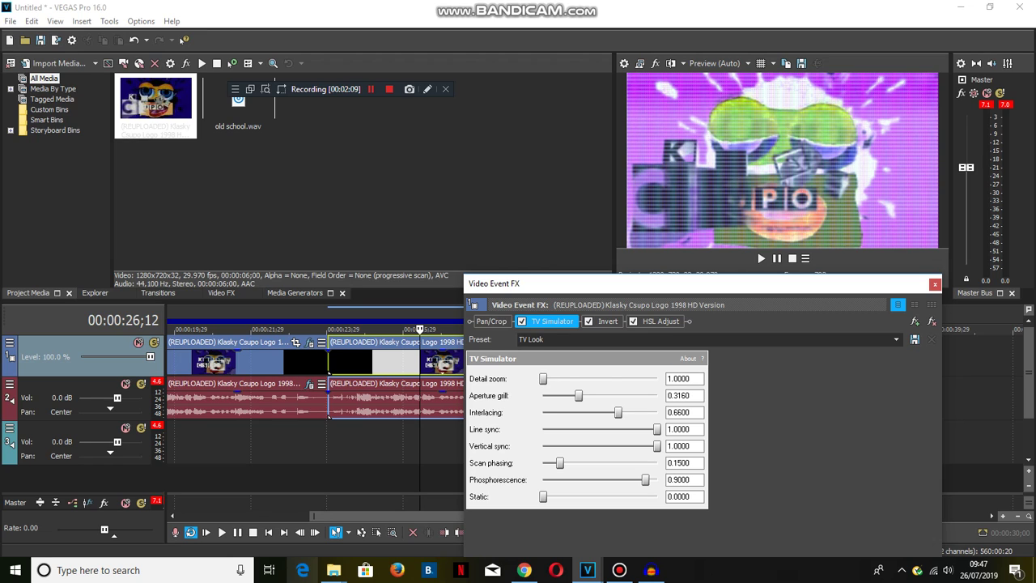
pyautogui.click(542, 339)
pyautogui.click(543, 374)
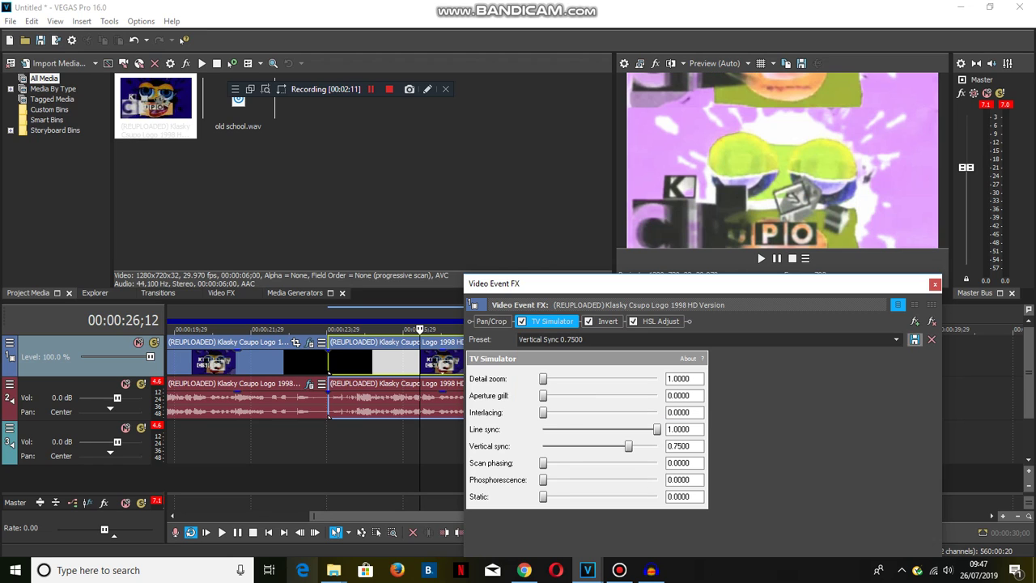
pyautogui.click(897, 339)
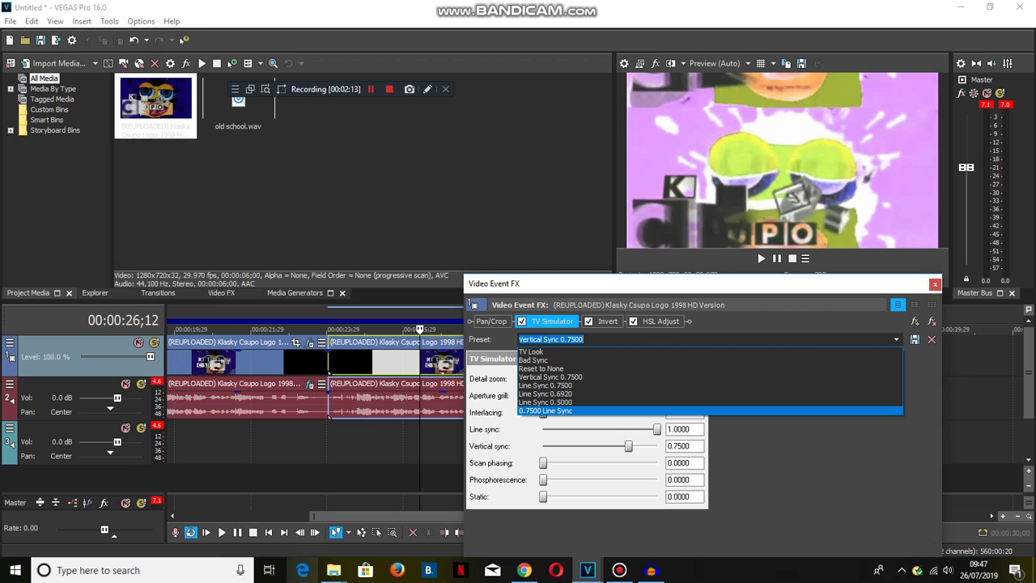
pyautogui.click(545, 402)
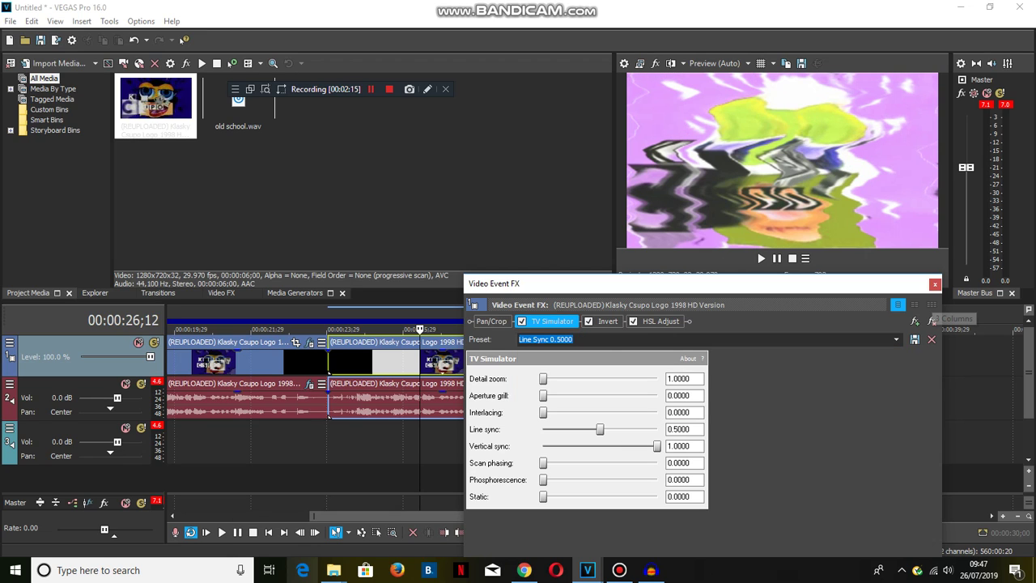
pyautogui.click(935, 284)
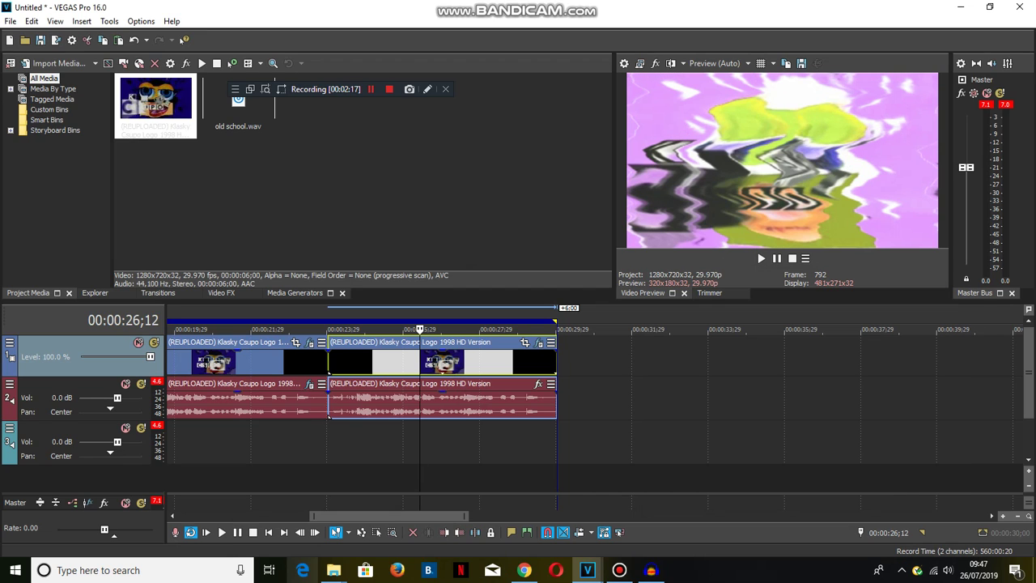
# Time-stretch the new clip's video and audio to twice their length, a 50.0% playback rate
pyautogui.click(349, 532)
pyautogui.click(381, 495)
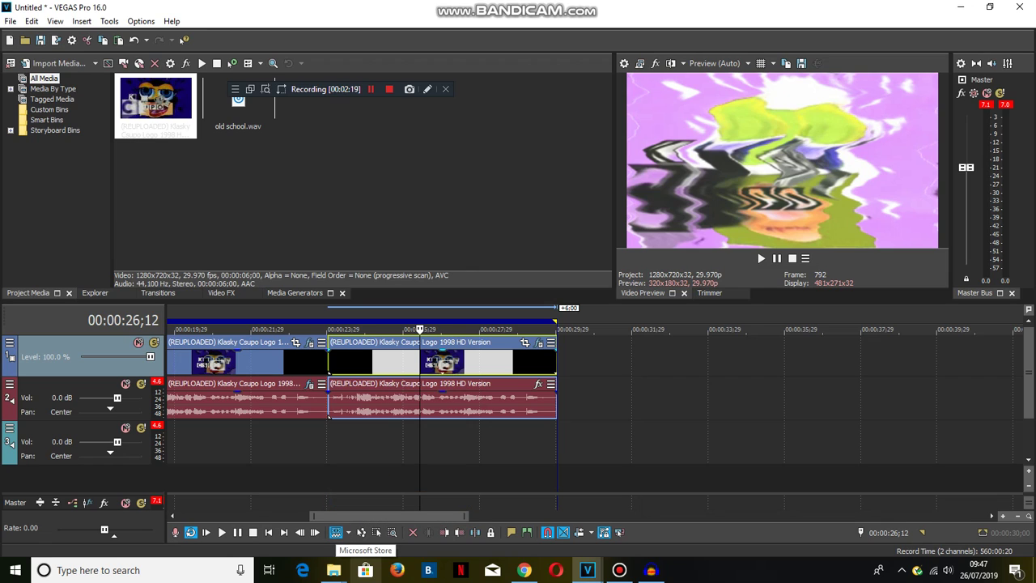
pyautogui.moveTo(556, 360); pyautogui.dragTo(580, 360)
pyautogui.moveTo(628, 446); pyautogui.dragTo(759, 445)
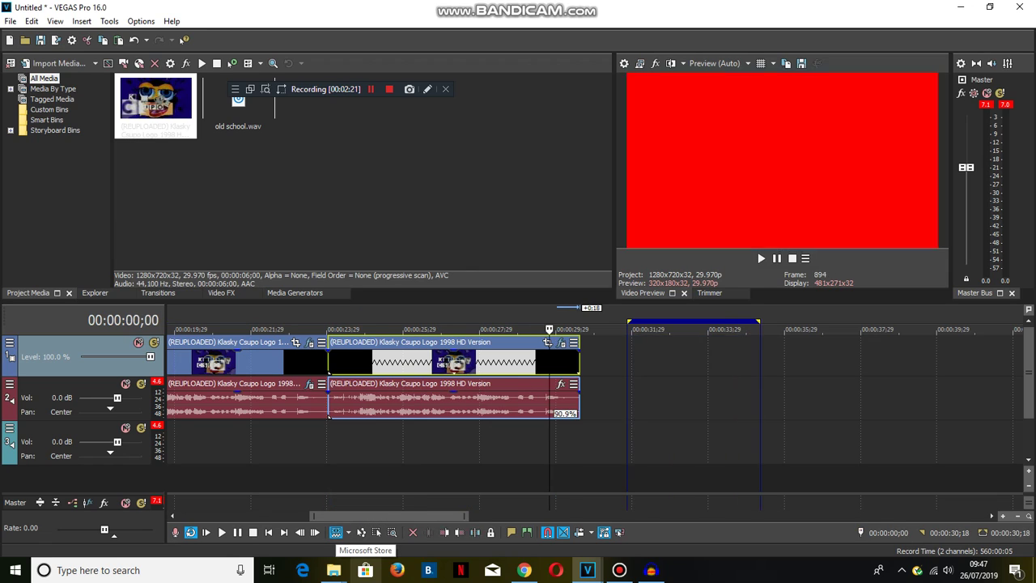
pyautogui.doubleClick(329, 417)
pyautogui.moveTo(579, 360); pyautogui.dragTo(786, 360)
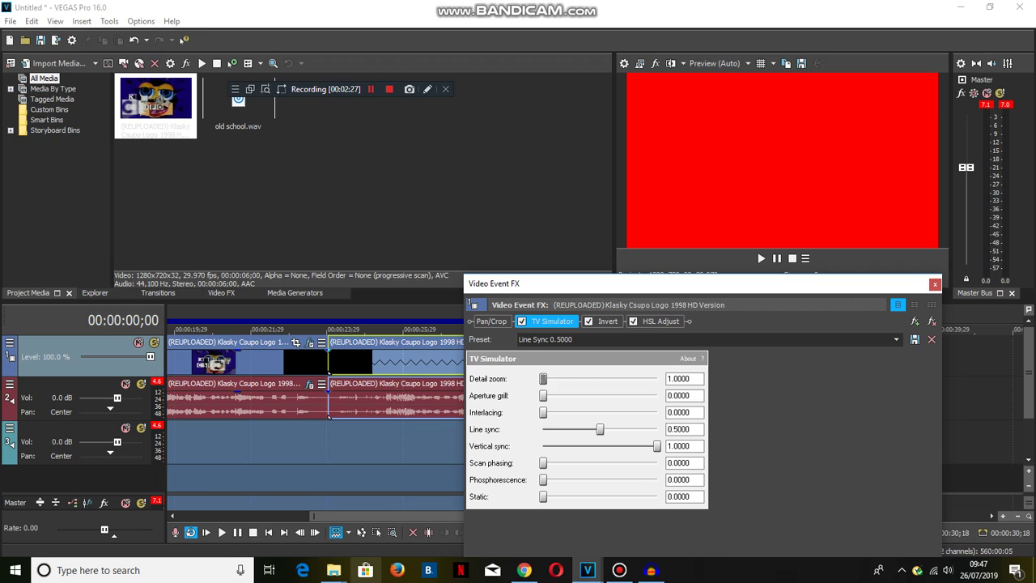
# Change the stretched clip's TV Simulator preset to Line Sync 0.7500
pyautogui.hotkey('alt', 'Down')
pyautogui.press('Down')
pyautogui.press('Return')
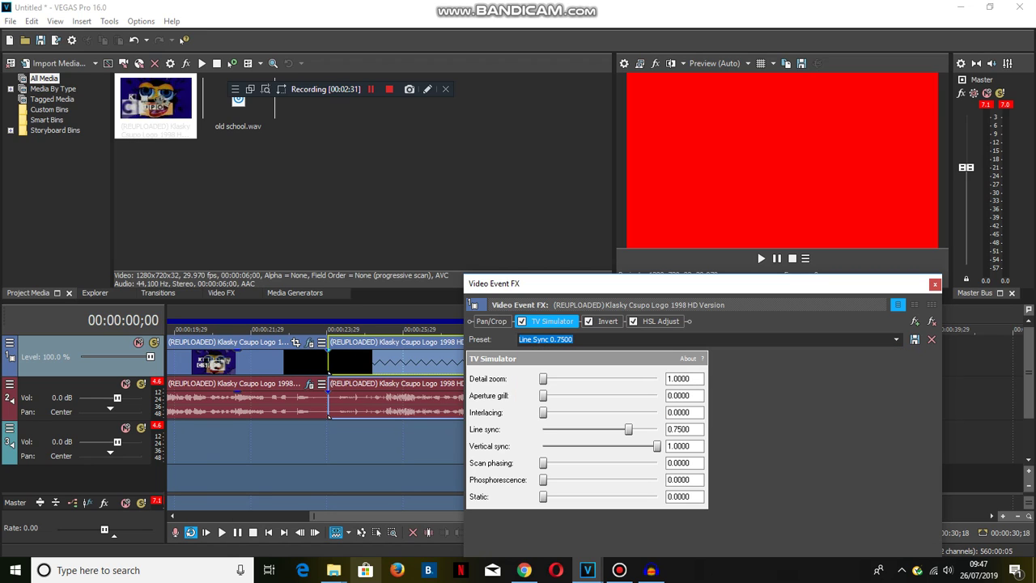
pyautogui.press('Escape')
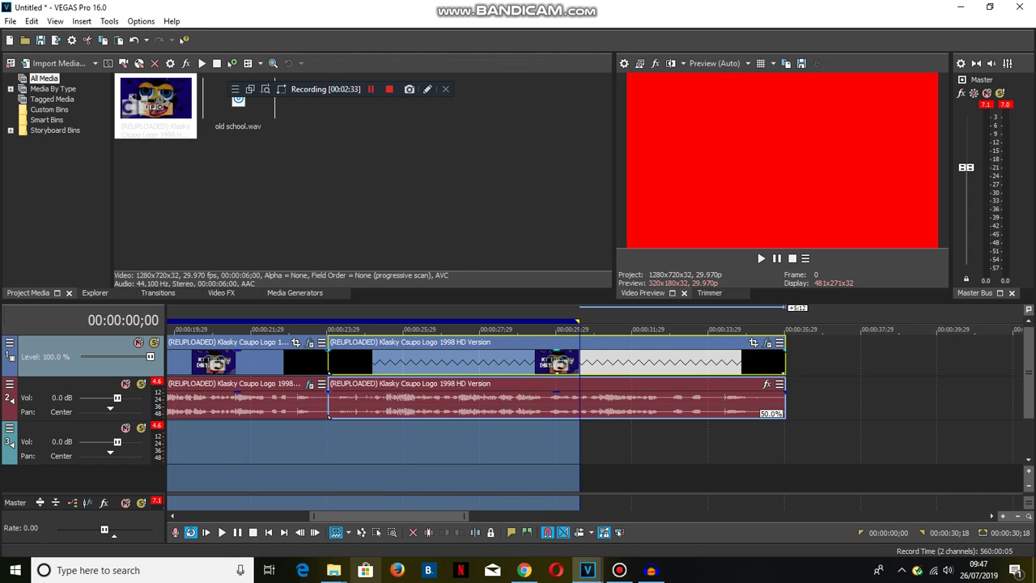
# Add the ExpressFX Flange/Wah-Wah effect to the stretched clip's audio and apply one of its system presets
pyautogui.click(633, 405)
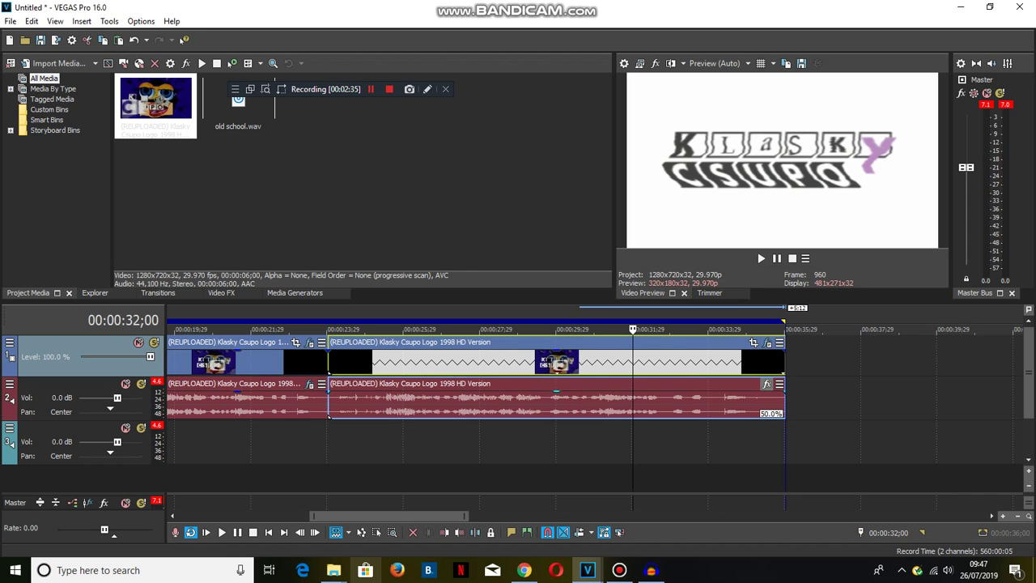
pyautogui.click(767, 384)
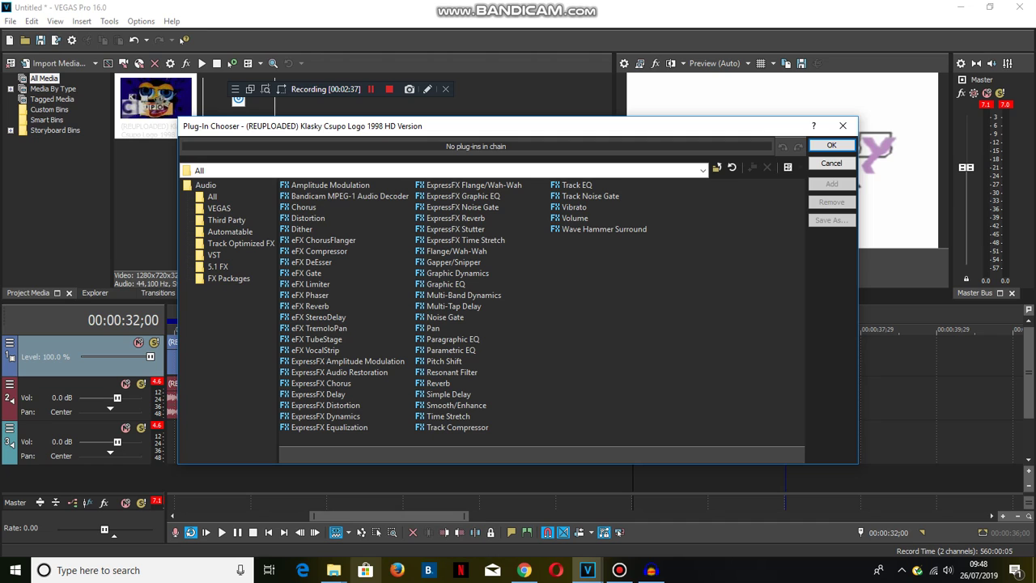
pyautogui.doubleClick(473, 184)
pyautogui.click(831, 146)
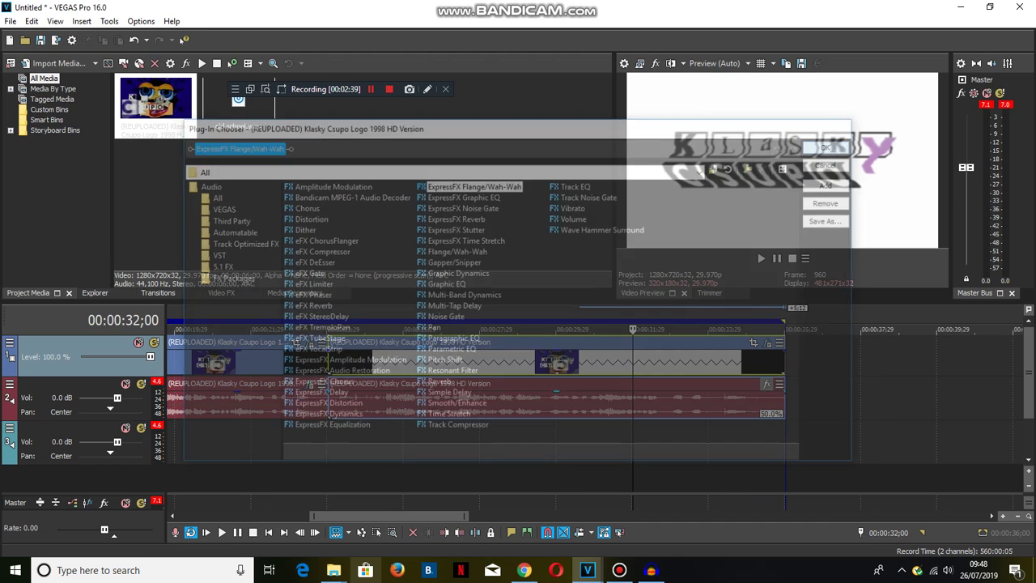
pyautogui.click(531, 180)
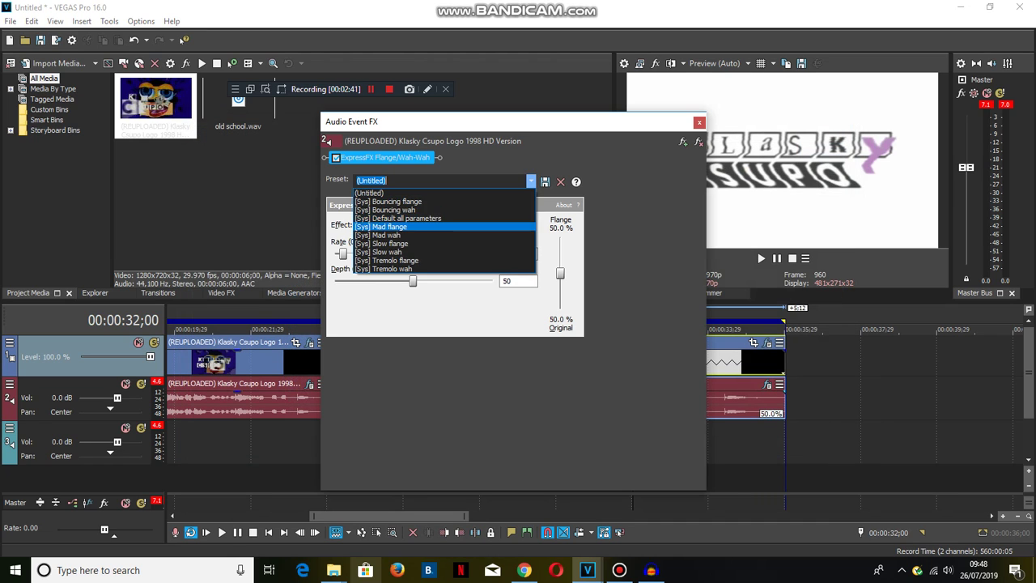
pyautogui.click(386, 214)
pyautogui.press('Escape')
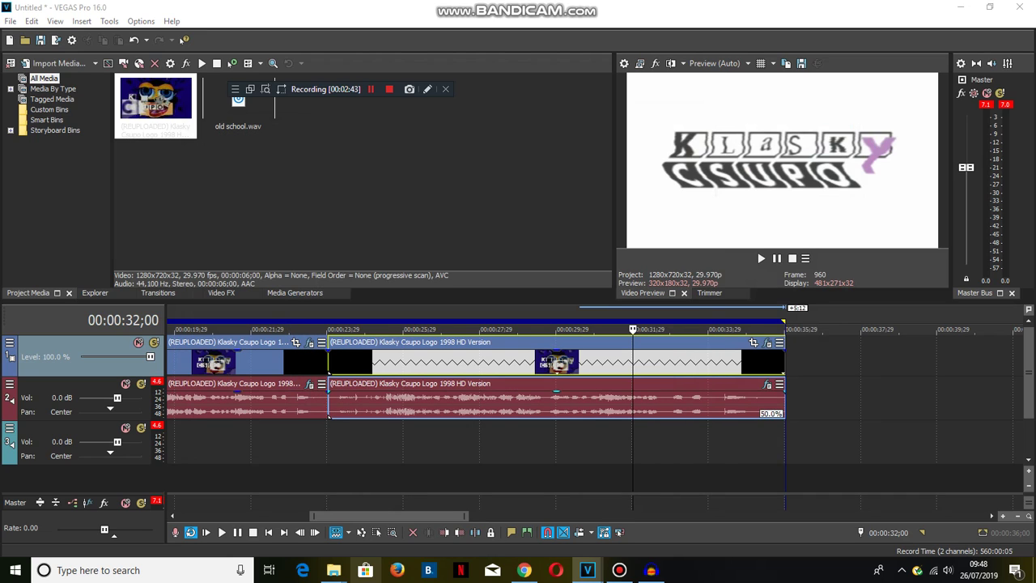
# Play back the 50% speed clip from its start to check its video and audio effects
pyautogui.click(328, 416)
pyautogui.press('space')
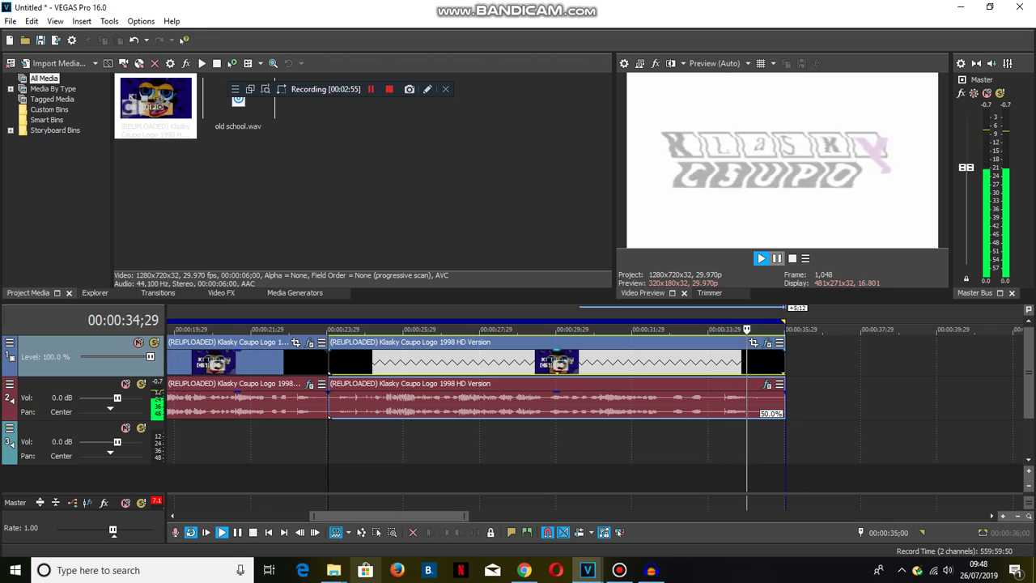
pyautogui.press('Return')
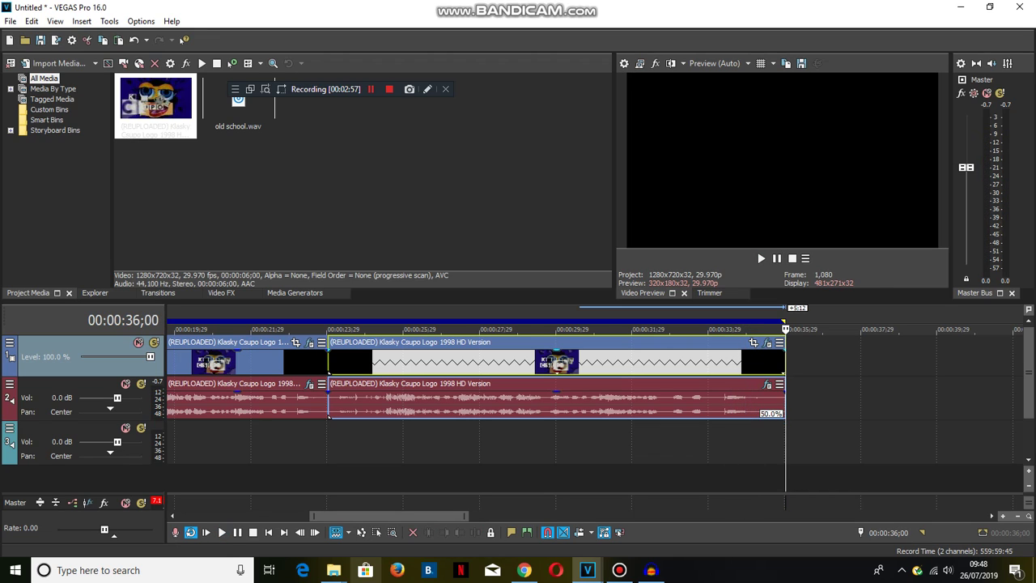
# Append another copy of the Klasky Csupo logo video directly after the stretched clip, at 00:00:36;00
pyautogui.click(156, 105)
pyautogui.moveTo(799, 356); pyautogui.dragTo(786, 356)
pyautogui.hscroll(5, 595, 404)
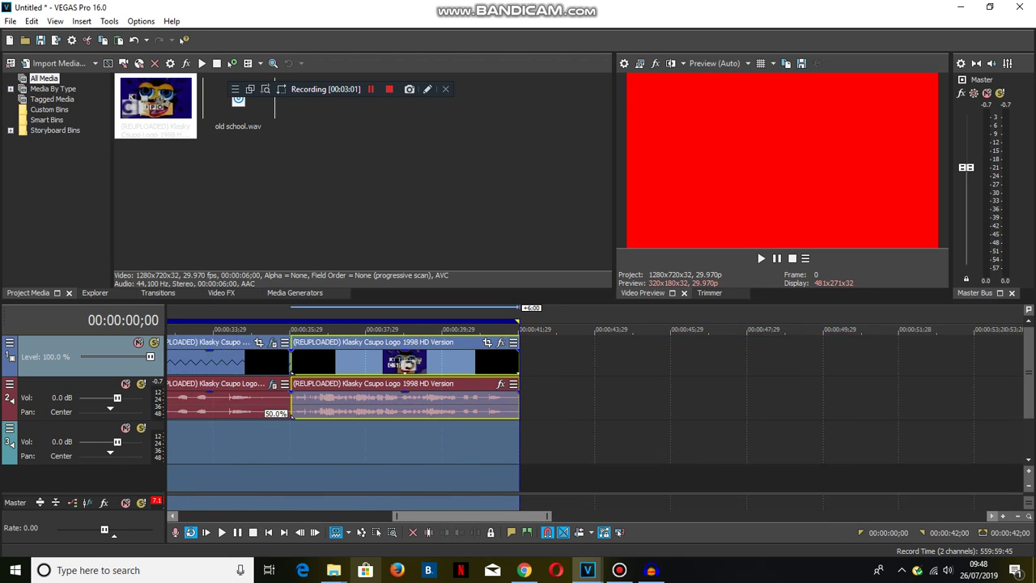
# Add the VEGAS Swirl effect to the newly appended clip's video
pyautogui.click(273, 441)
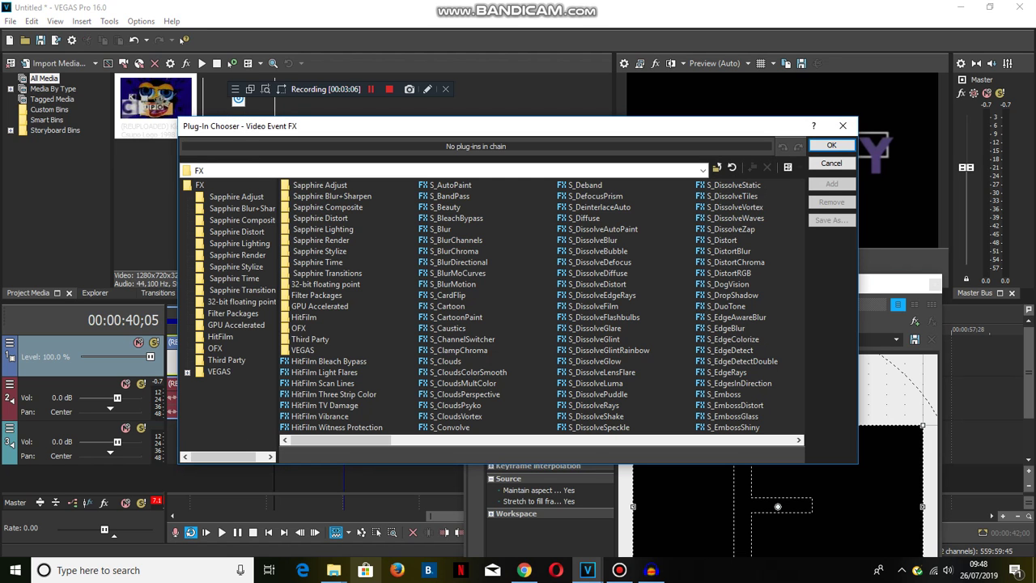
pyautogui.moveTo(340, 440); pyautogui.dragTo(743, 440)
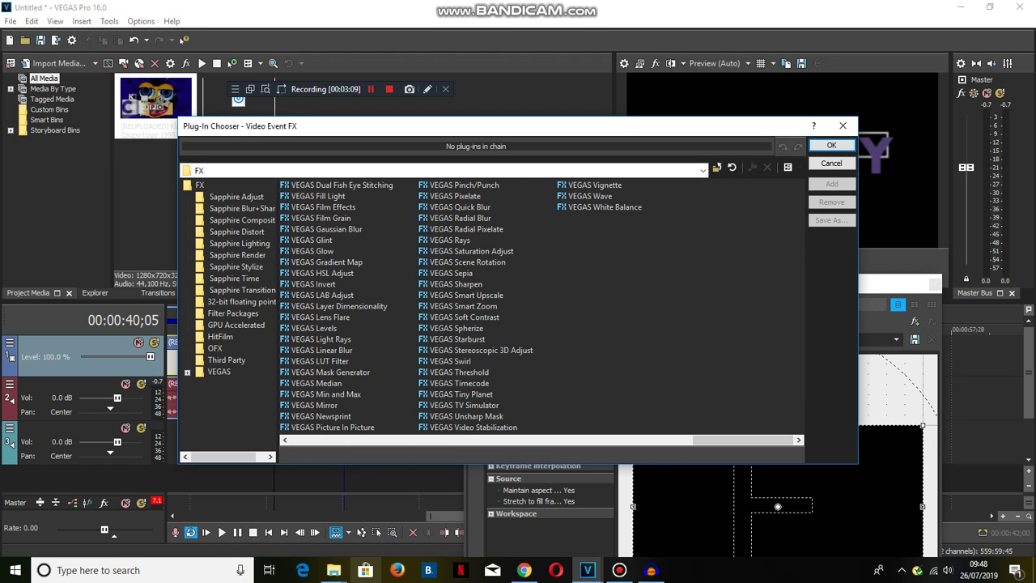
pyautogui.doubleClick(454, 361)
pyautogui.press('Return')
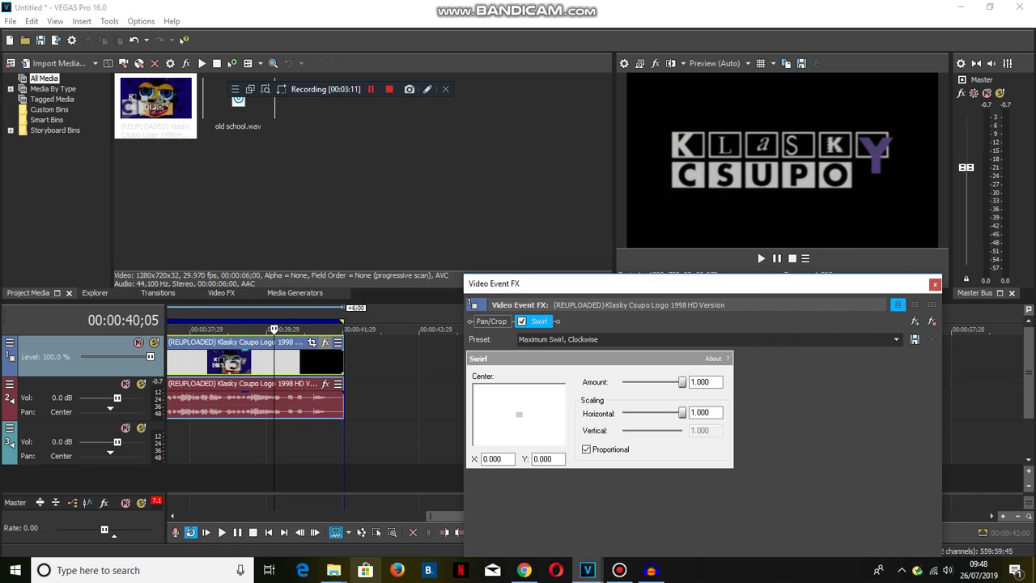
# Animate the swirl with a keyframe at the clip's end, 00:00:06;00, that has an amount of -1.000
pyautogui.moveTo(634, 291); pyautogui.dragTo(451, 108)
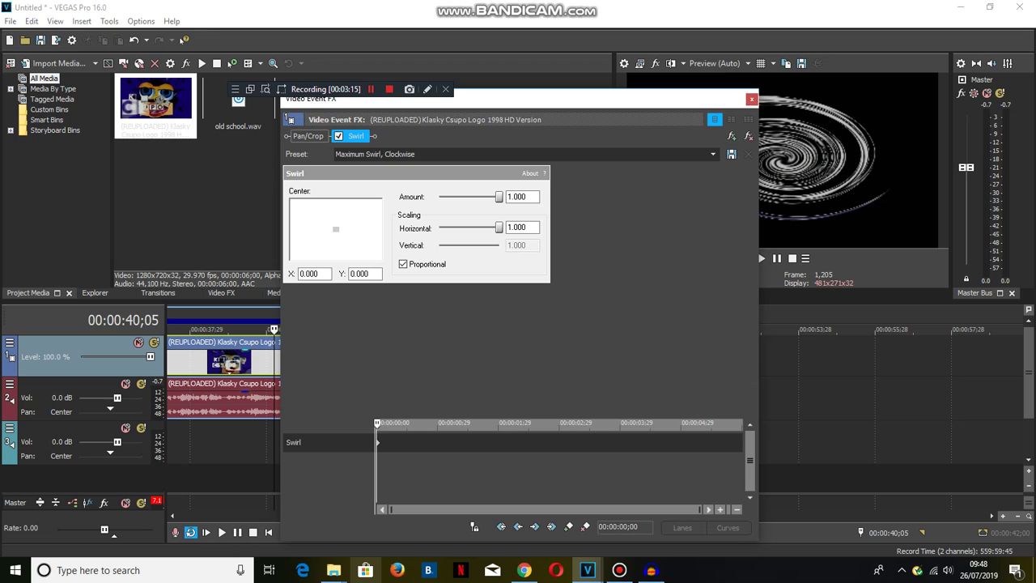
pyautogui.press('End')
pyautogui.moveTo(492, 197); pyautogui.dragTo(440, 197)
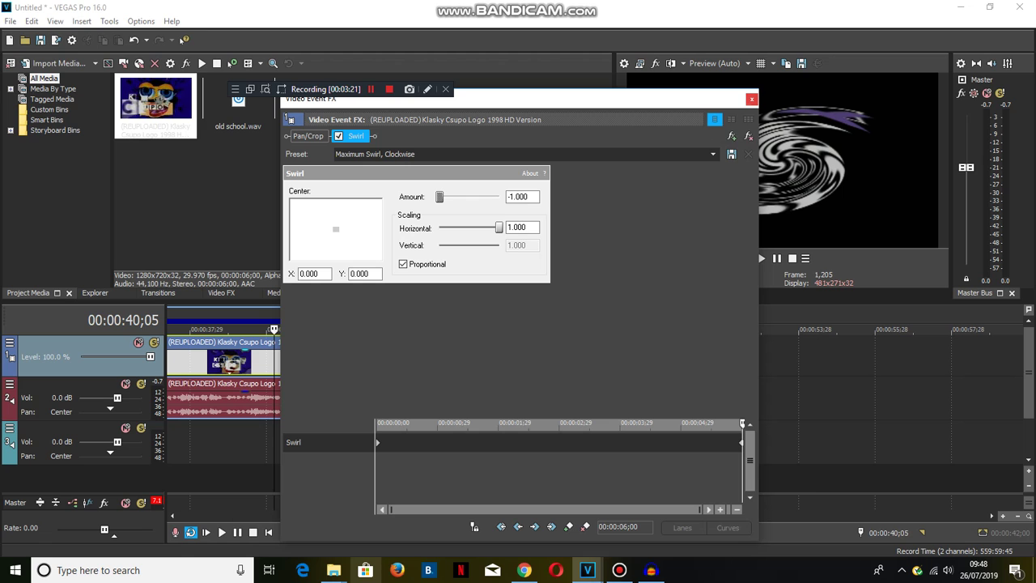
pyautogui.click(752, 99)
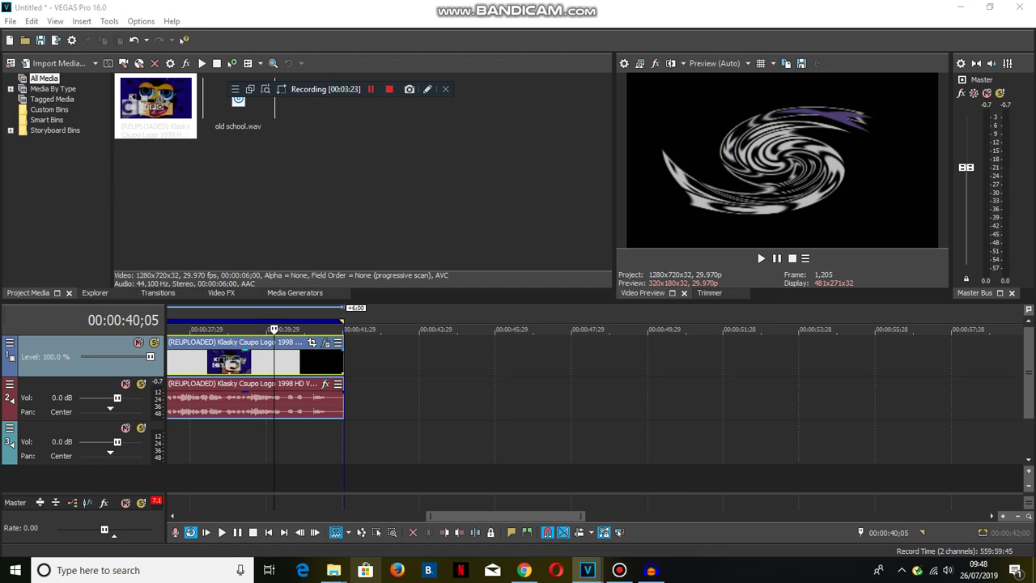
# Add the Vibrato effect to the swirled clip's audio and shape its graph into a zigzag alternating between 12 and -12 semitones
pyautogui.click(325, 384)
pyautogui.doubleClick(574, 207)
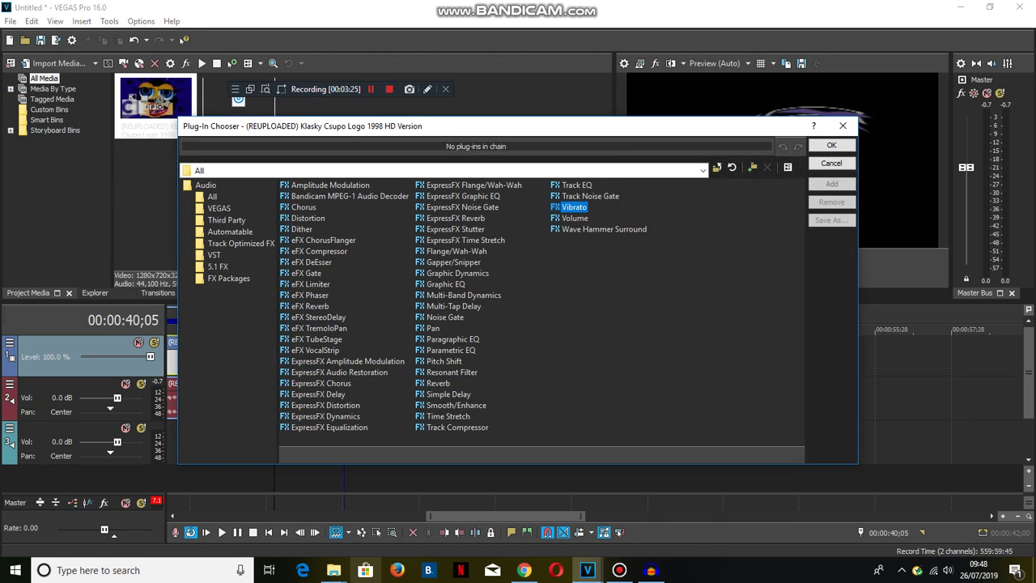
pyautogui.press('Return')
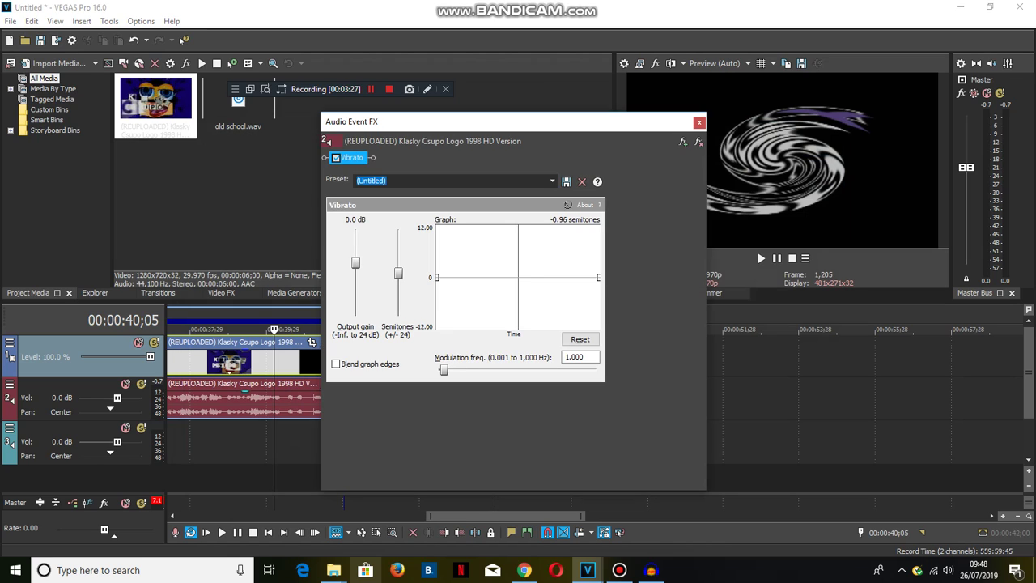
pyautogui.moveTo(454, 267); pyautogui.dragTo(467, 226)
pyautogui.moveTo(485, 291); pyautogui.dragTo(547, 328)
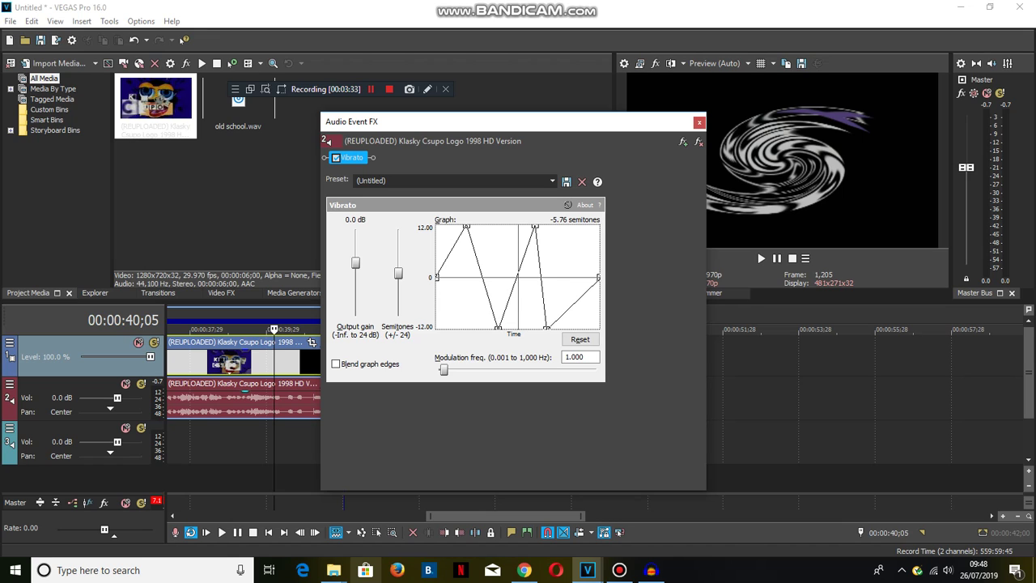
pyautogui.moveTo(577, 297); pyautogui.dragTo(571, 226)
pyautogui.press('Escape')
# Play back the swirled clip from its start to check the swirl and vibrato
pyautogui.press('Down')
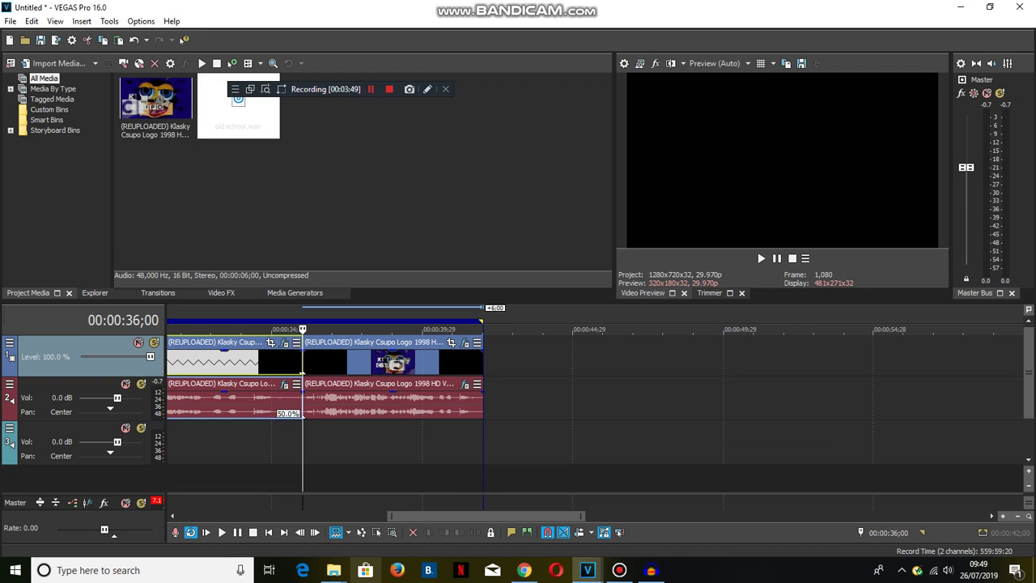
pyautogui.click(761, 258)
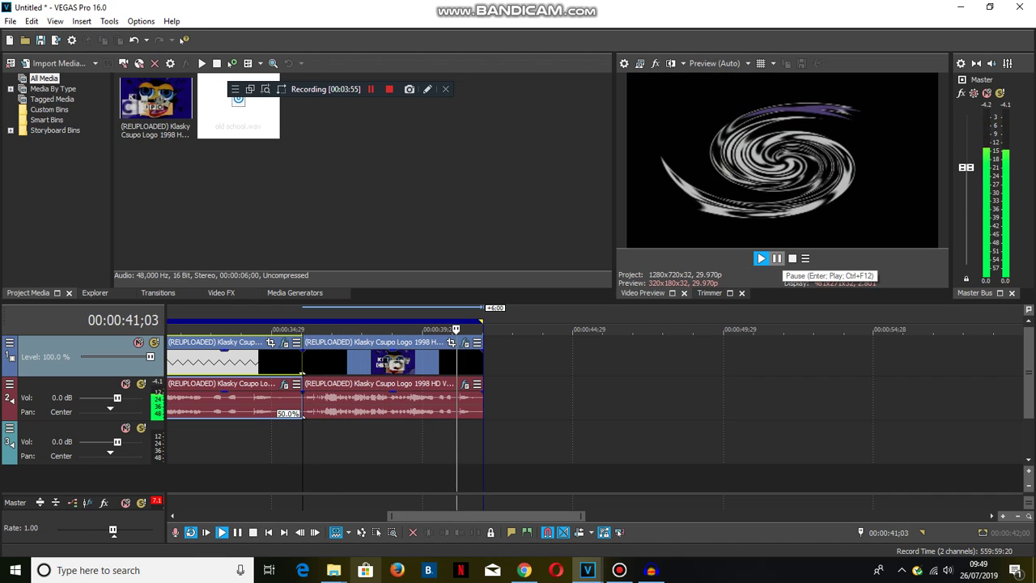
pyautogui.click(777, 258)
# Append another Klasky Csupo logo clip at 00:00:42;00 and compress its video and audio to a 400.0% playback rate
pyautogui.hotkey('ctrl', 'a')
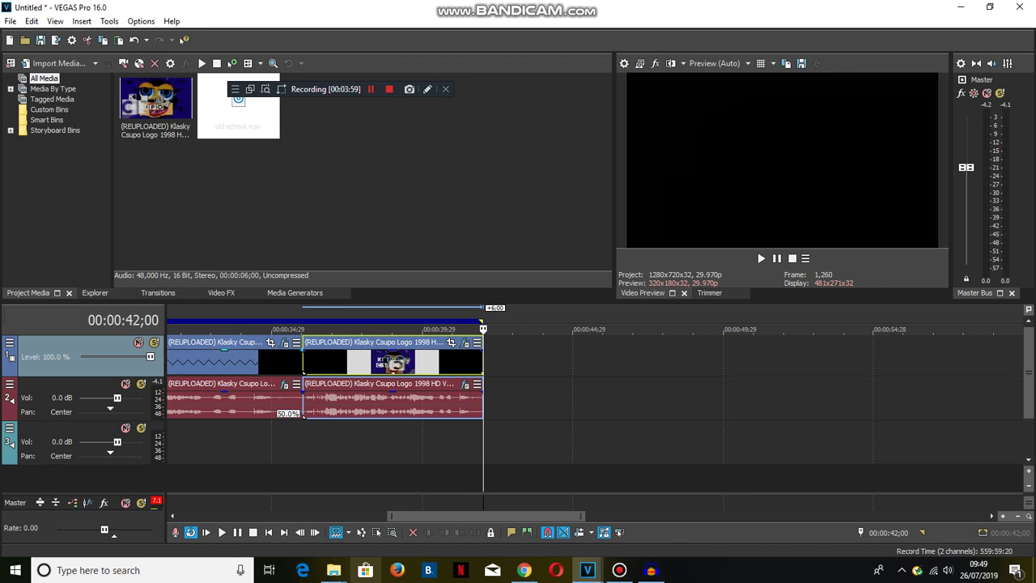
pyautogui.click(238, 105)
pyautogui.click(155, 105)
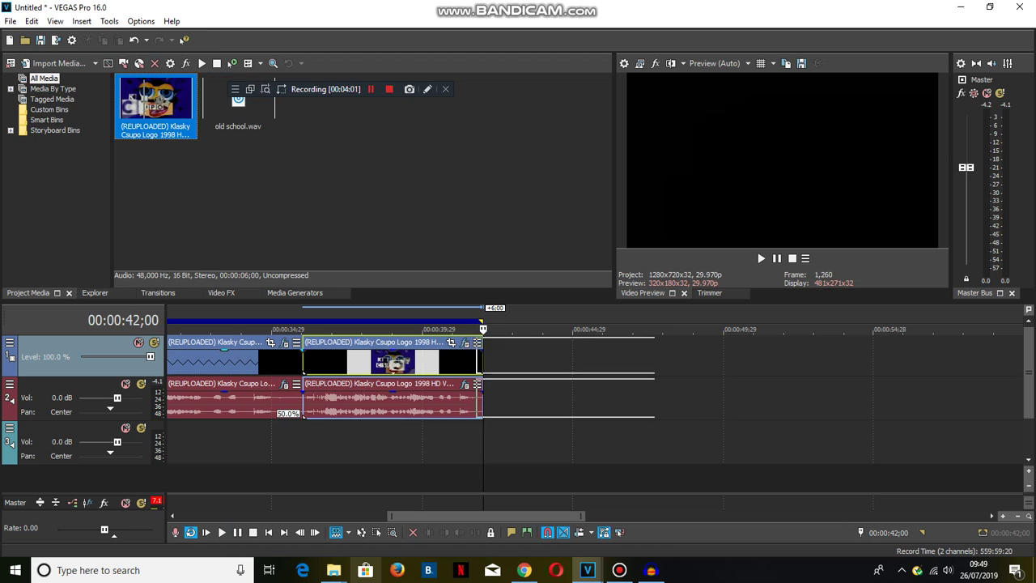
pyautogui.press('Return')
pyautogui.press('Home')
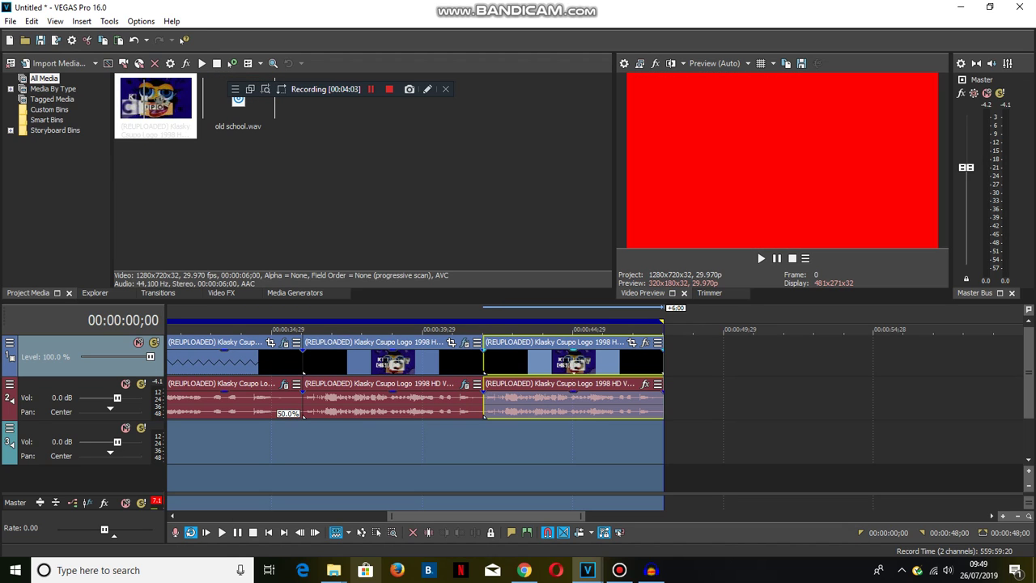
pyautogui.moveTo(663, 397); pyautogui.dragTo(528, 397)
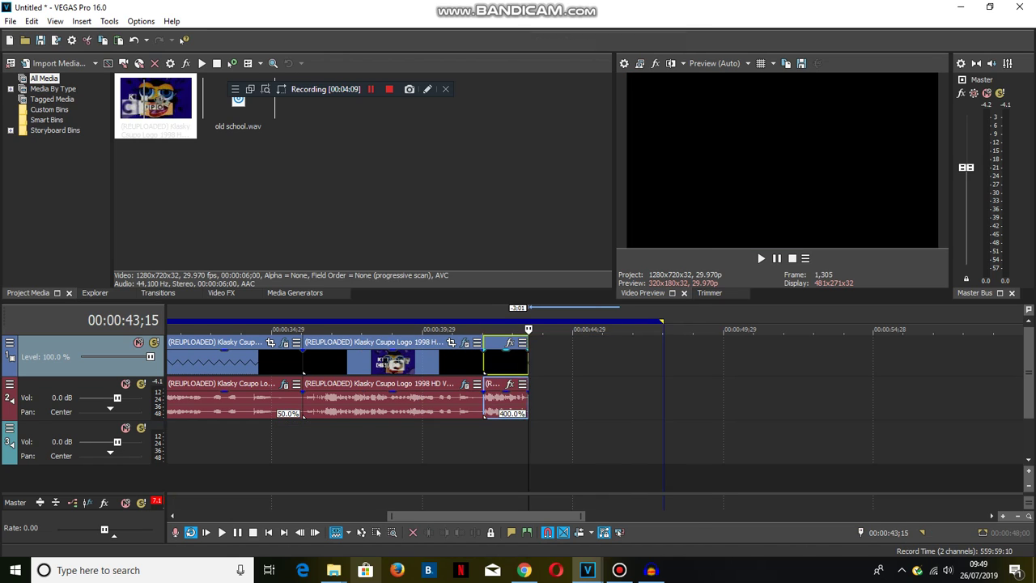
# Copy the 400% speed clip and paste three duplicates back to back after it
pyautogui.rightClick(520, 356)
pyautogui.click(567, 172)
pyautogui.rightClick(602, 363)
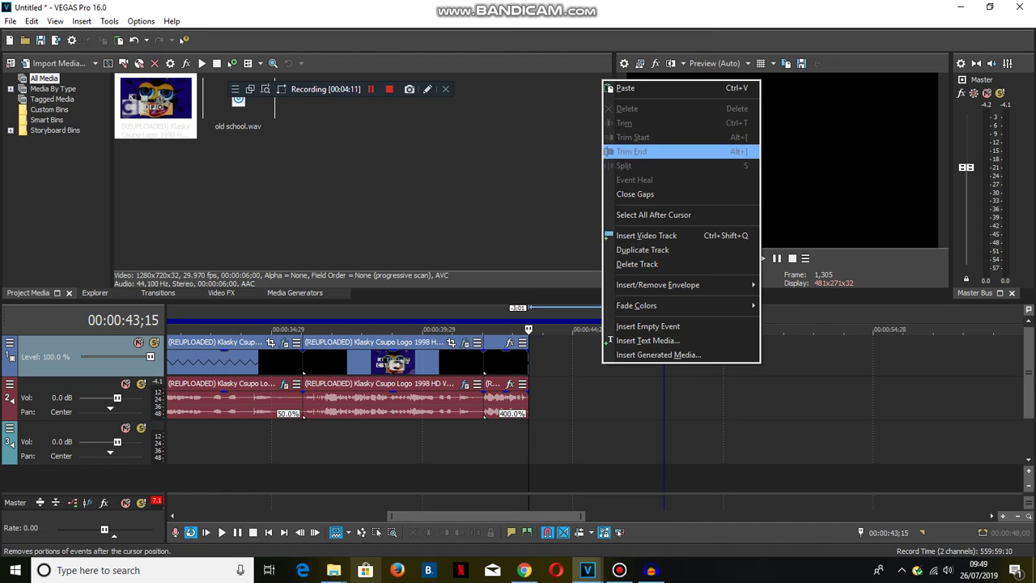
pyautogui.click(625, 88)
pyautogui.rightClick(623, 358)
pyautogui.click(646, 80)
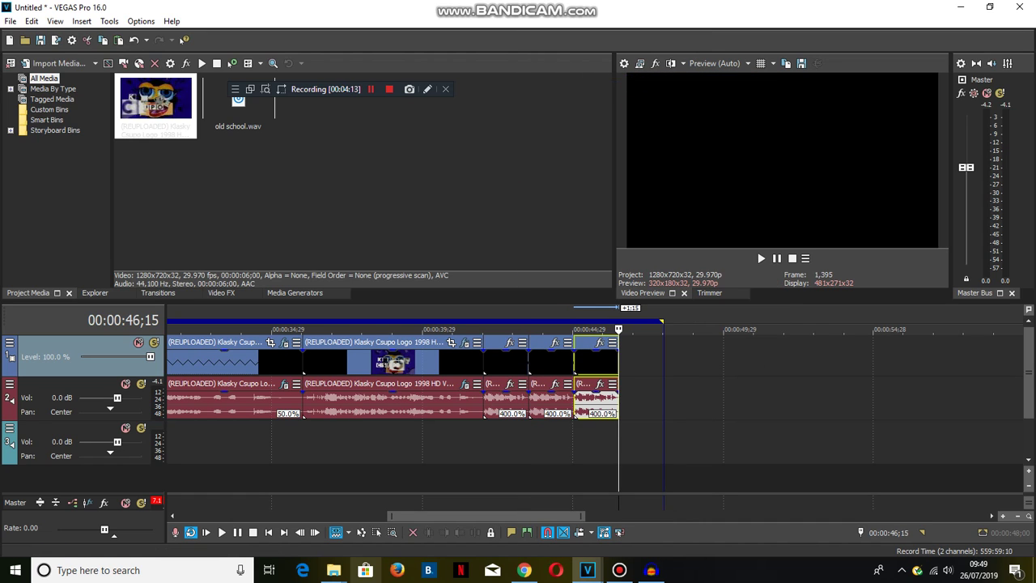
pyautogui.rightClick(648, 369)
pyautogui.click(652, 93)
pyautogui.hotkey('ctrl', 'a')
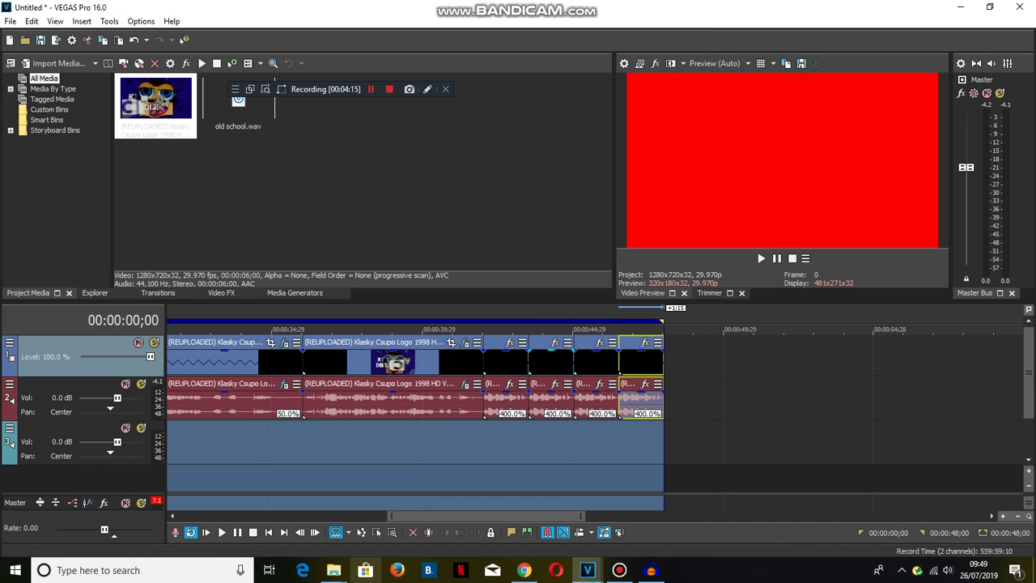
# Play back the four 400% speed clips from the start of the first one
pyautogui.click(500, 405)
pyautogui.press('space')
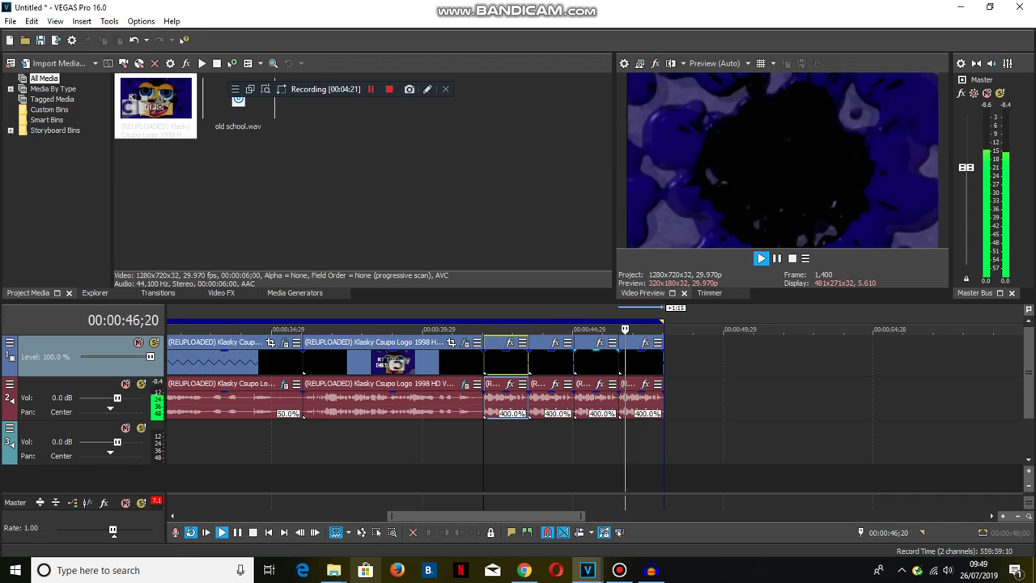
pyautogui.press('Return')
pyautogui.hotkey('ctrl', 'Home')
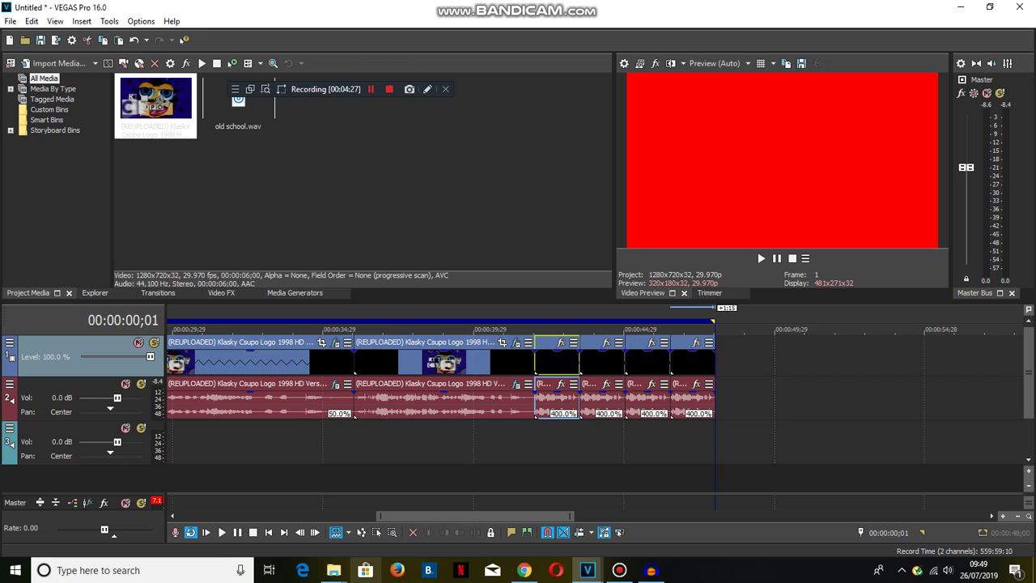
# Append another normal-speed Klasky Csupo logo clip after the last sped-up clip, at 00:00:48;00
pyautogui.click(711, 360)
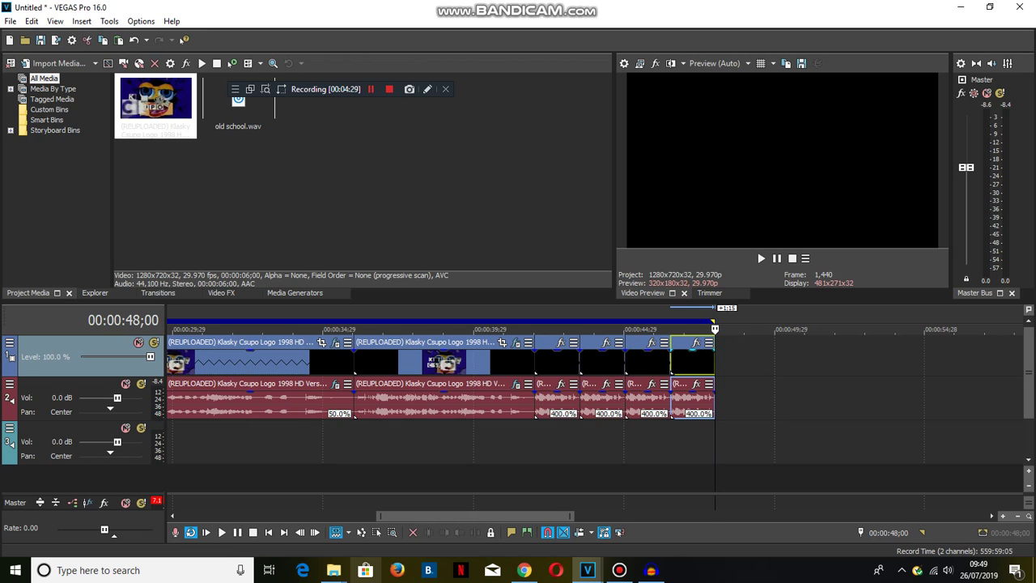
pyautogui.moveTo(155, 101); pyautogui.dragTo(724, 356)
pyautogui.press('space')
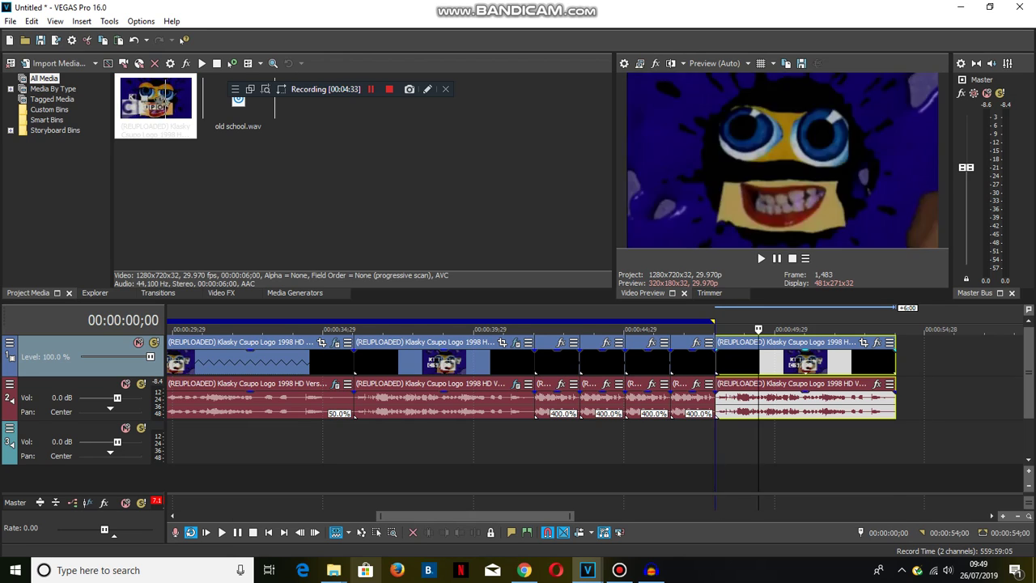
# Add the VEGAS Swirl and Pinch/Punch effects to the last clip's video and set the swirl amount to 0.087
pyautogui.click(877, 342)
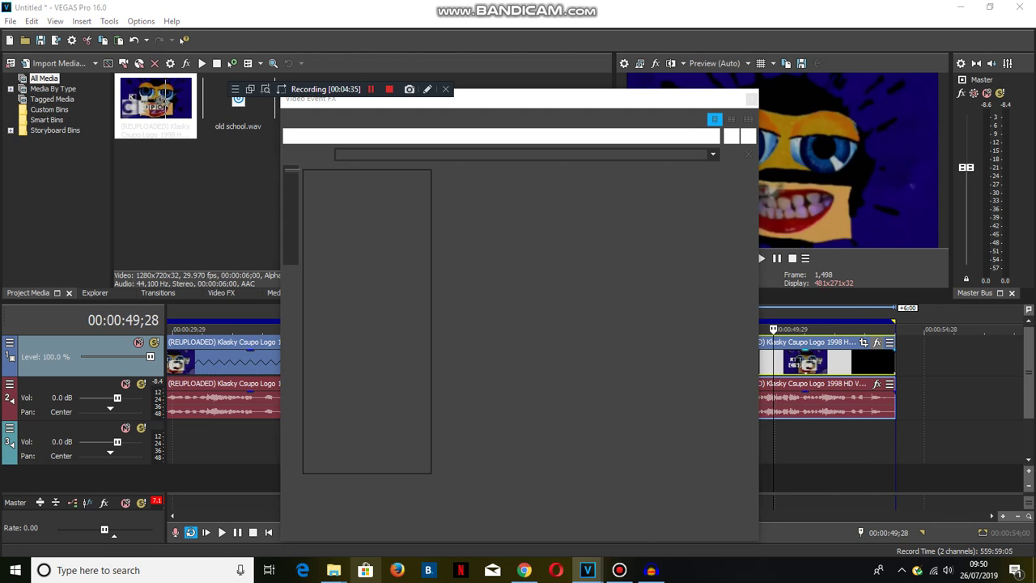
pyautogui.hscroll(10, 541, 308)
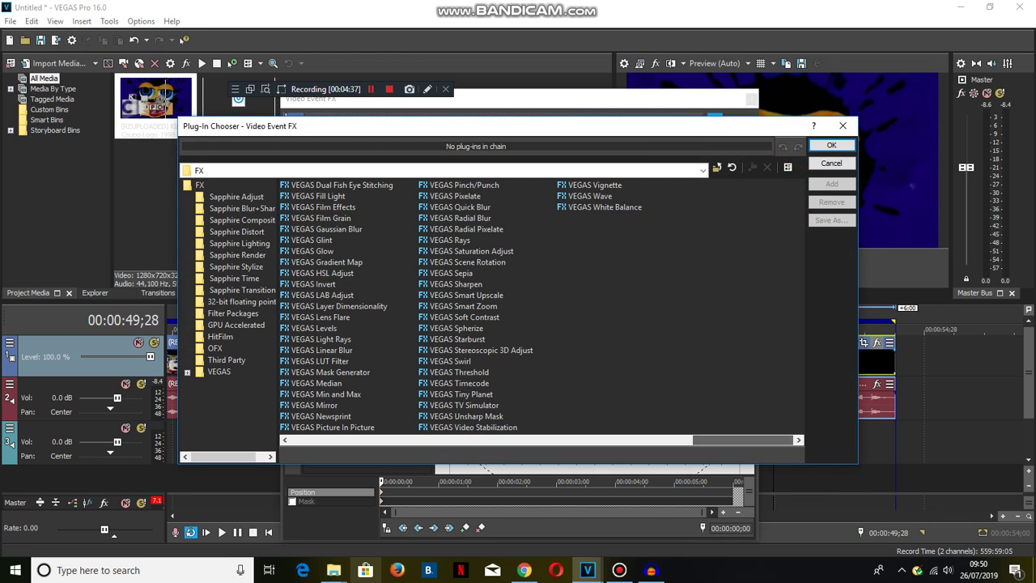
pyautogui.doubleClick(450, 361)
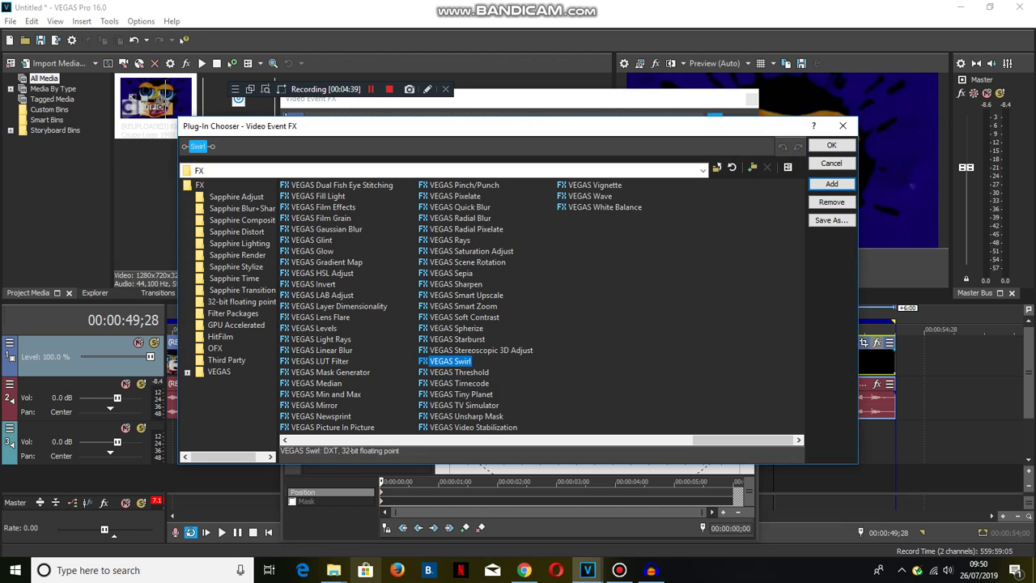
pyautogui.doubleClick(464, 185)
pyautogui.click(832, 145)
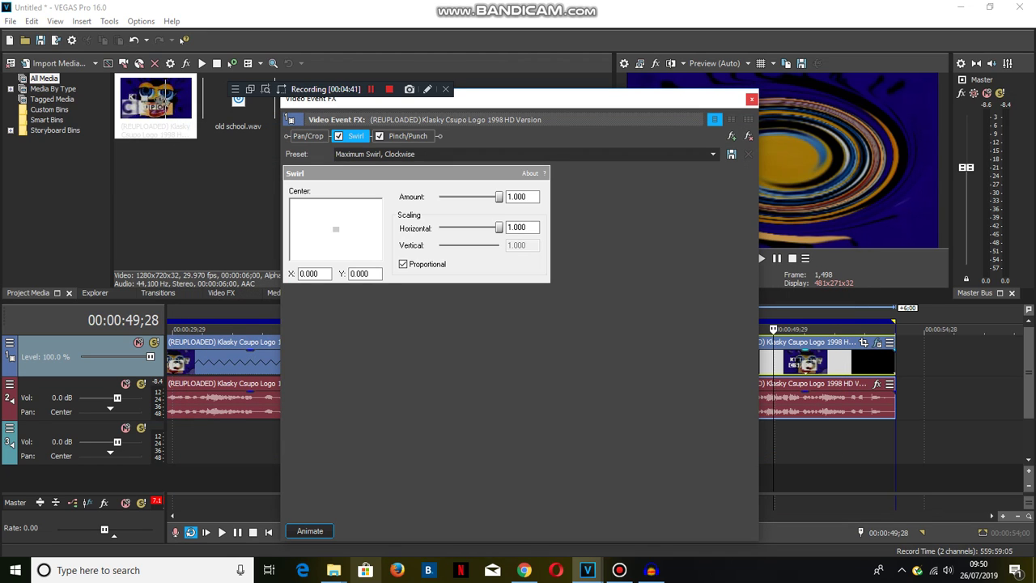
pyautogui.moveTo(499, 196); pyautogui.dragTo(471, 196)
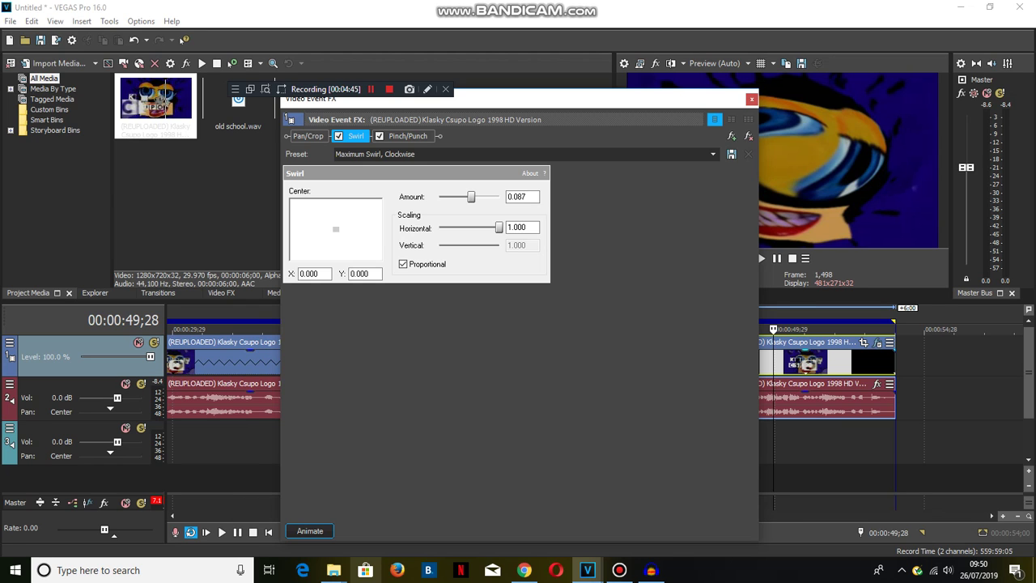
pyautogui.hotkey('alt', 'F4')
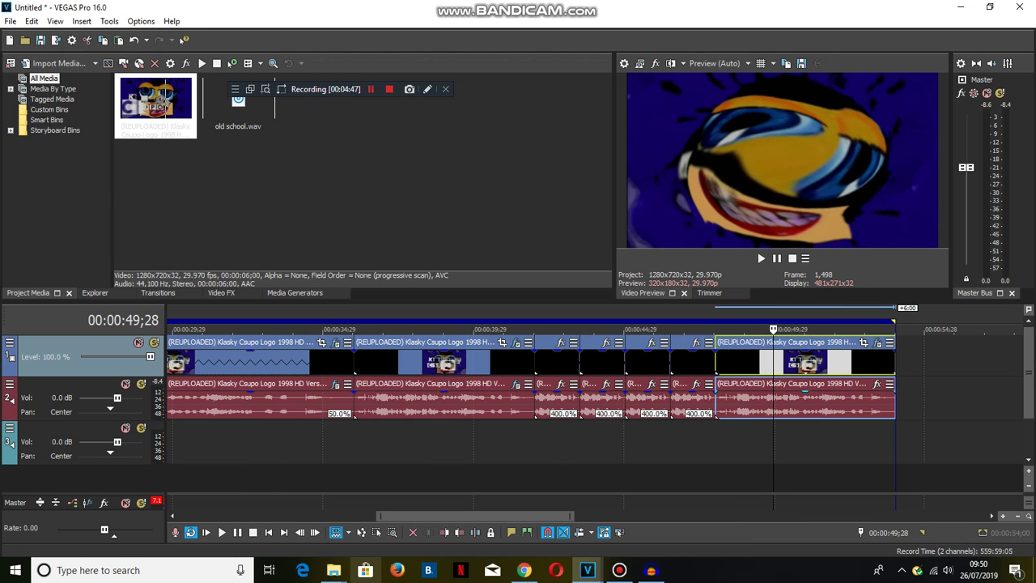
# Add the ExpressFX Distortion and Pitch Shift effects to the last clip's audio
pyautogui.click(877, 384)
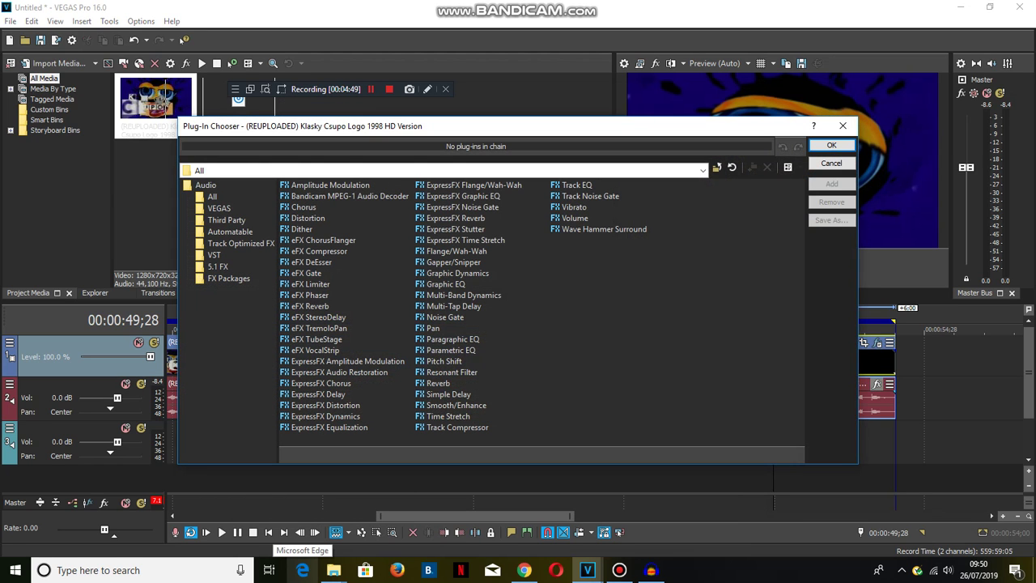
pyautogui.doubleClick(326, 405)
pyautogui.click(444, 361)
pyautogui.doubleClick(443, 361)
pyautogui.click(831, 145)
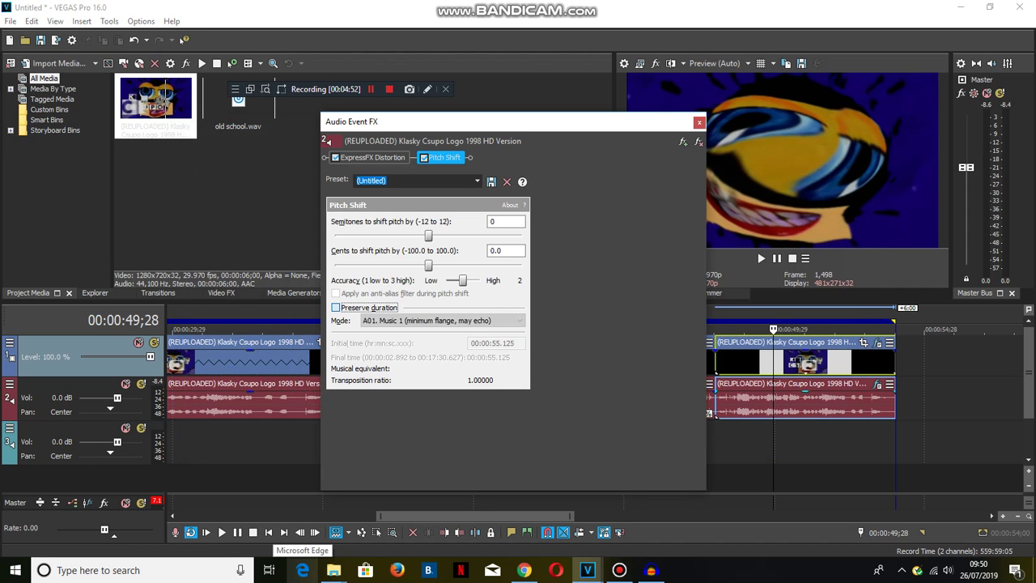
# Shift the pitch by -12 semitones, preserving duration with the mode A17. Drums, unpitched (minimum echo)
pyautogui.click(441, 321)
pyautogui.click(422, 467)
pyautogui.moveTo(428, 236); pyautogui.dragTo(335, 235)
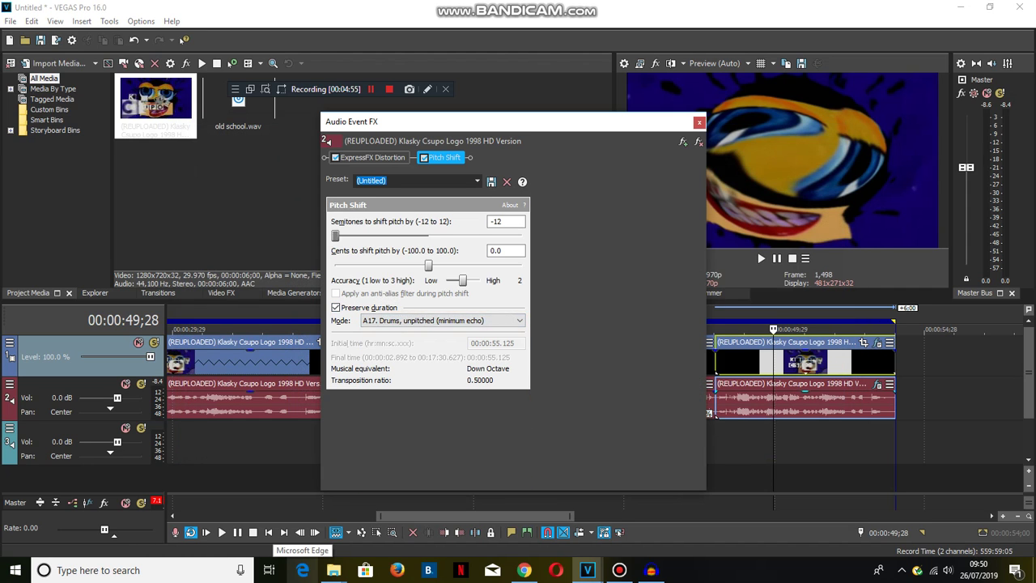
# Apply the [Sys] Mangle preset to the last clip's ExpressFX Distortion effect
pyautogui.click(372, 157)
pyautogui.click(496, 180)
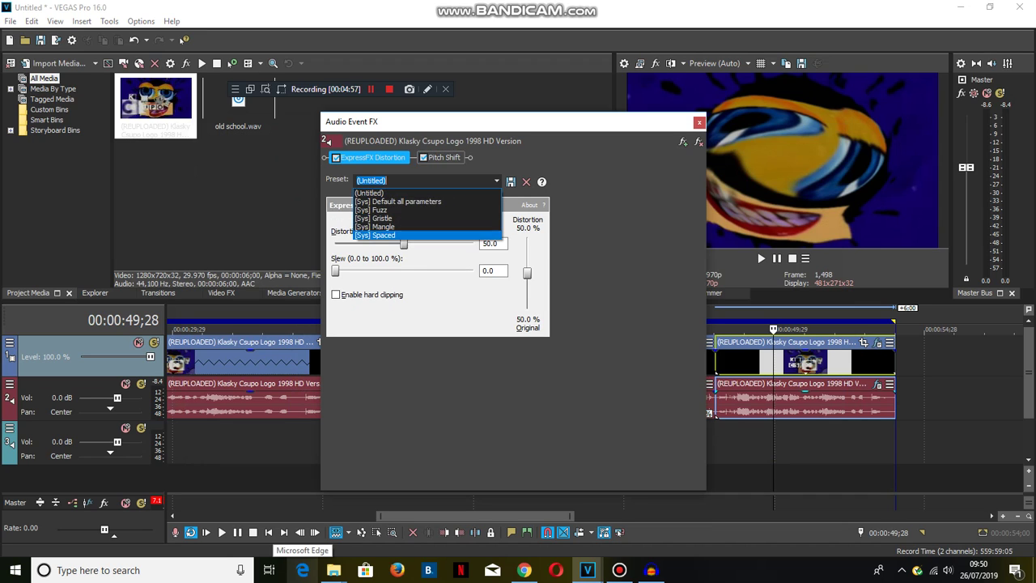
pyautogui.click(381, 225)
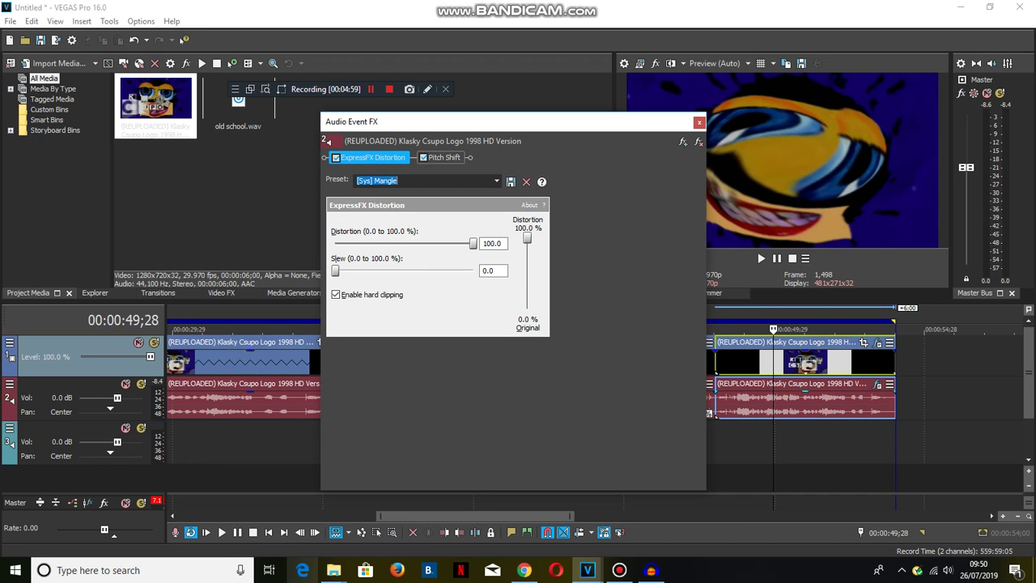
pyautogui.press('Escape')
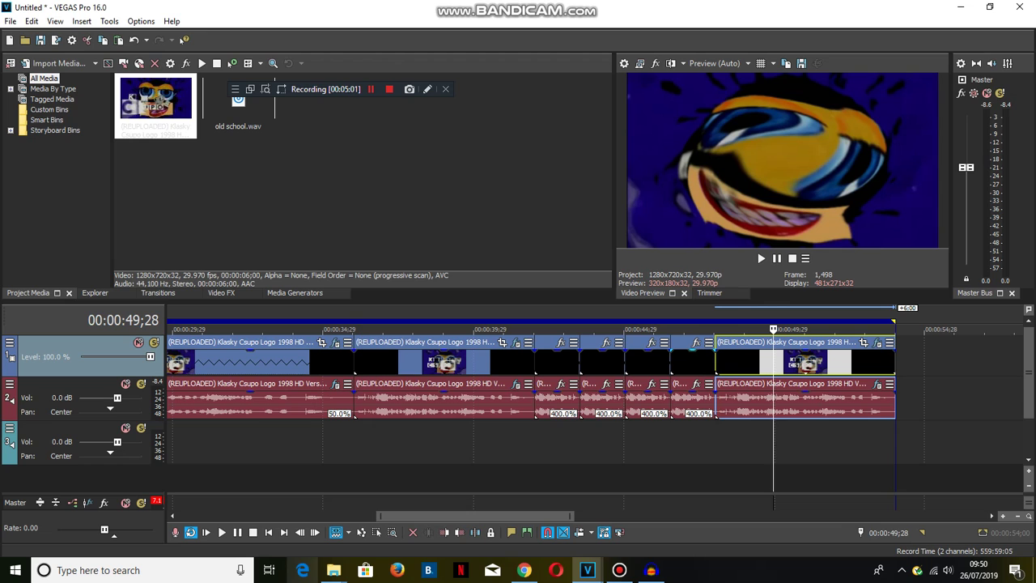
# Play back the last clip from its start to check the swirl, pinch and distorted audio
pyautogui.click(712, 360)
pyautogui.press('space')
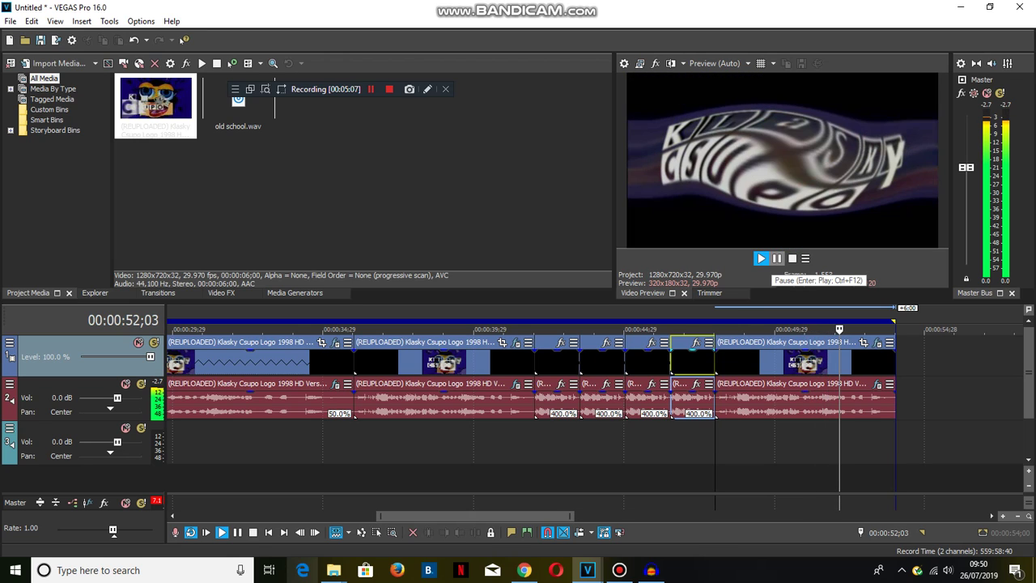
pyautogui.click(776, 258)
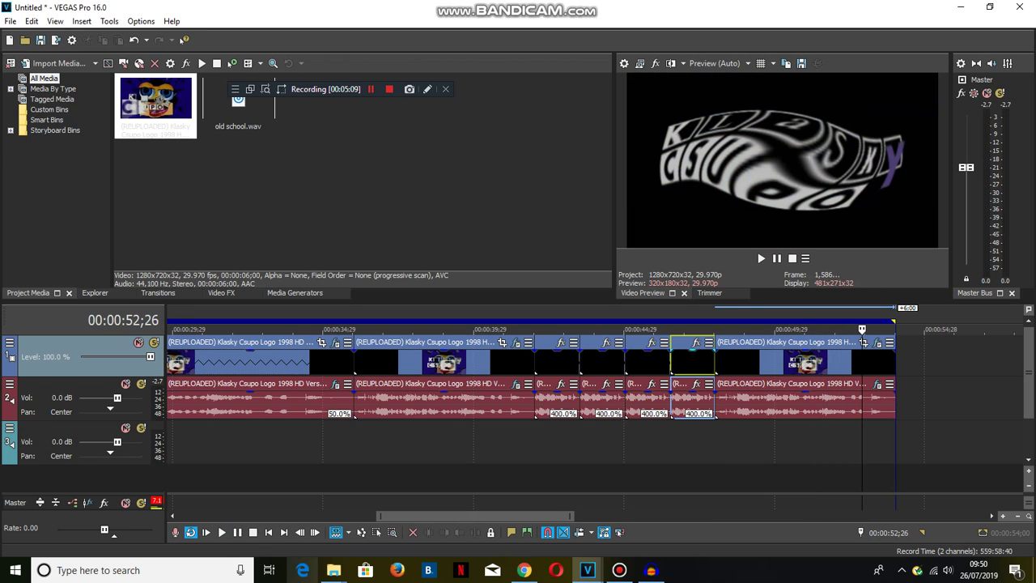